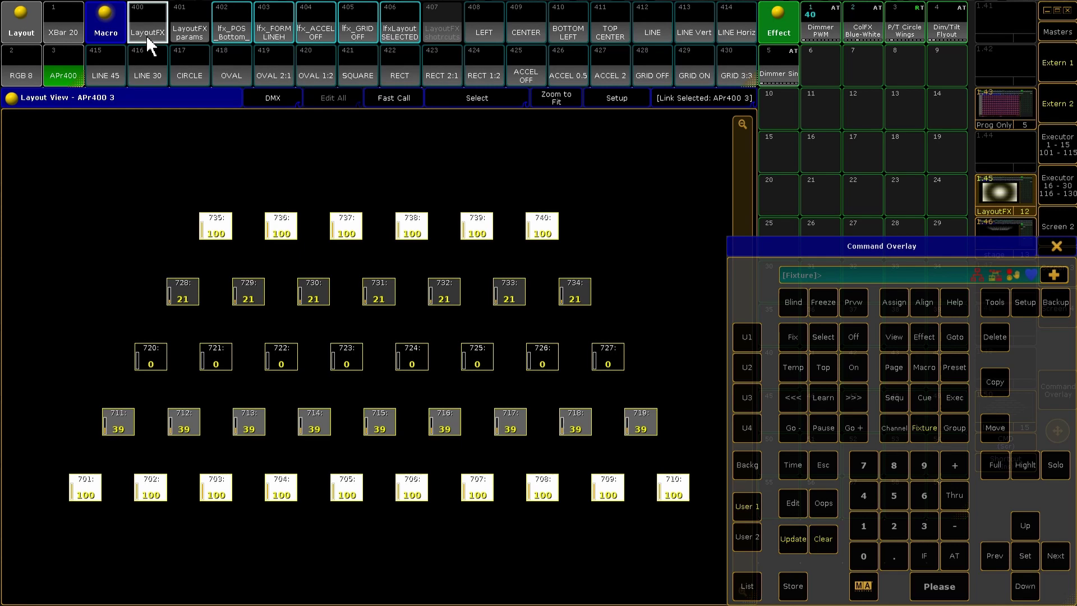
Step: Clear the programmer and bring all fixtures in the XBar 20 layout to full intensity
{"action": "left_click", "coordinate": [822, 539]}
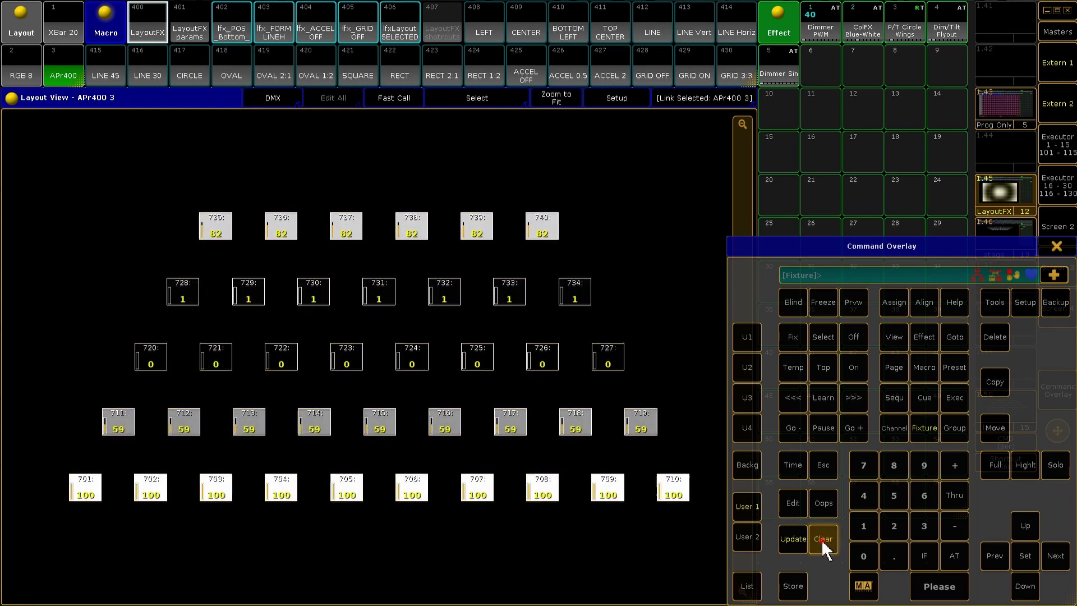
{"action": "left_click", "coordinate": [64, 33]}
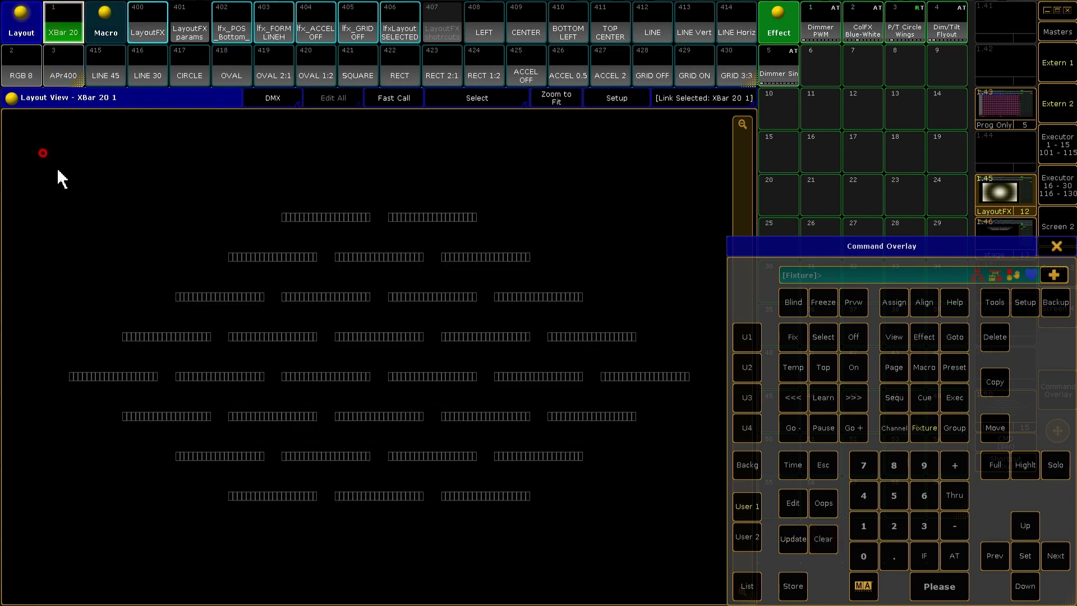
{"action": "left_click_drag", "start_coordinate": [58, 170], "coordinate": [698, 553]}
{"action": "left_click", "coordinate": [990, 465]}
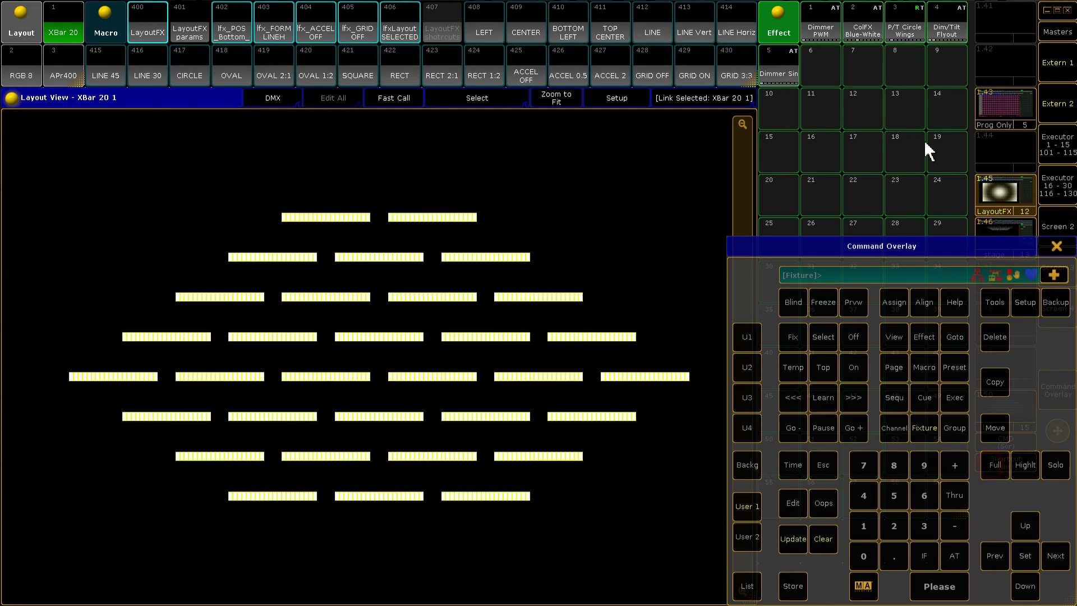
Step: Apply the ColFX Blue-White effect, run LayoutFX on it with the Center position and Circle form, and store the result as effect 9
{"action": "left_click", "coordinate": [859, 28]}
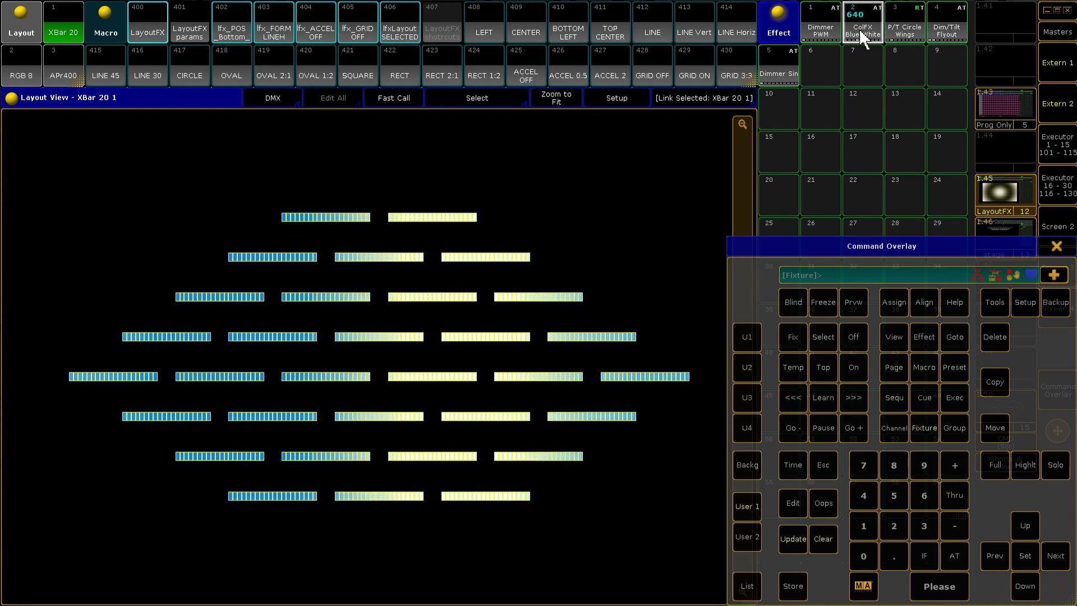
{"action": "left_click", "coordinate": [520, 29]}
{"action": "left_click", "coordinate": [149, 35]}
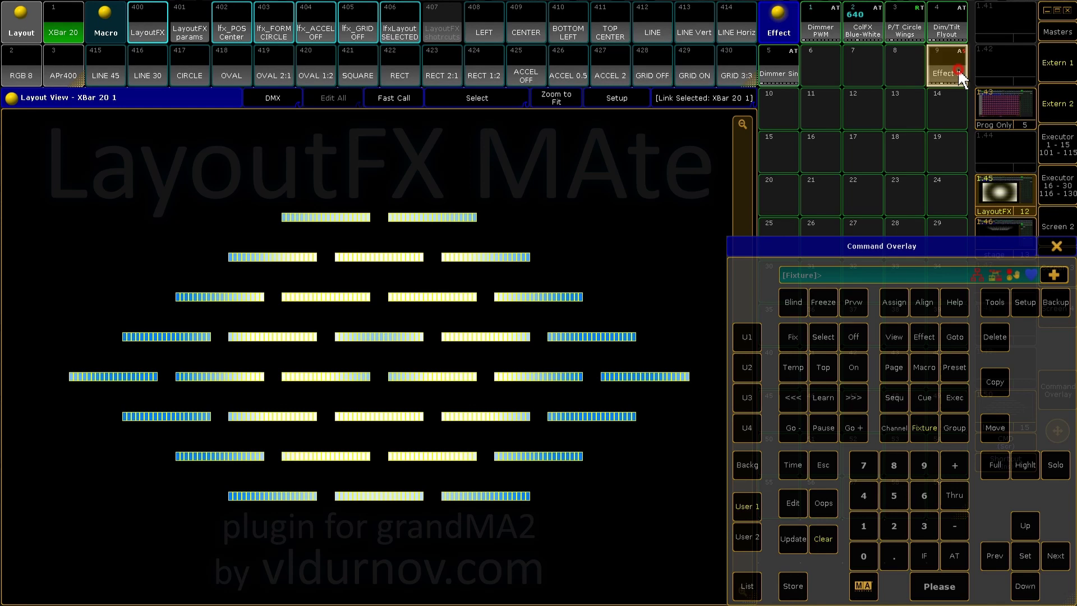
Step: Set the speed of the Chase master to 33.8 BPM
{"action": "left_click", "coordinate": [1055, 35]}
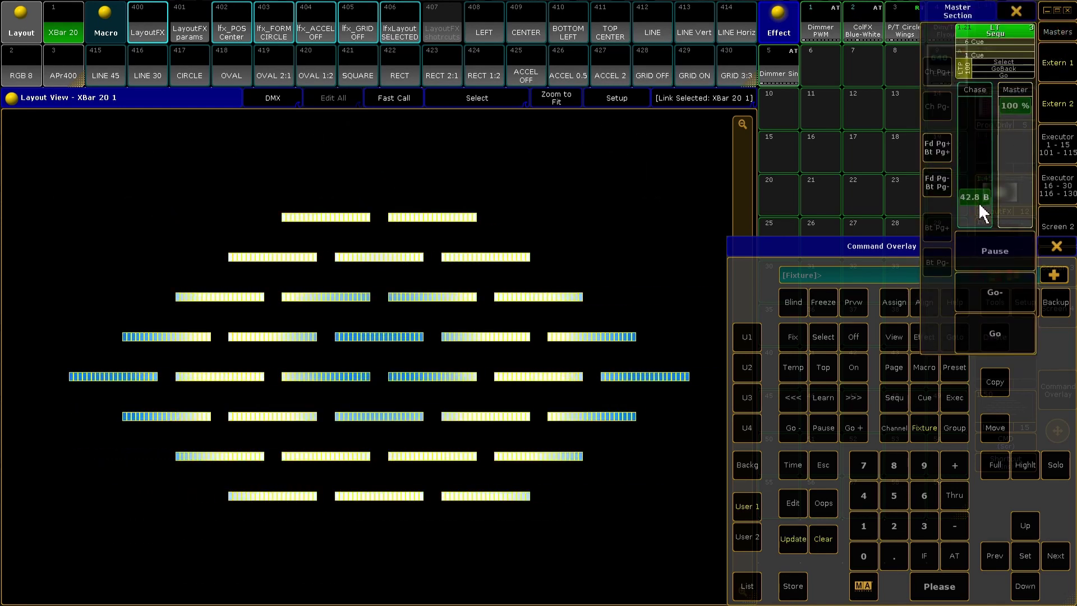
{"action": "left_click", "coordinate": [1052, 37]}
Step: Set the width to 25 and the direction to < for all four colour lines of effect 9
{"action": "left_click", "coordinate": [960, 58]}
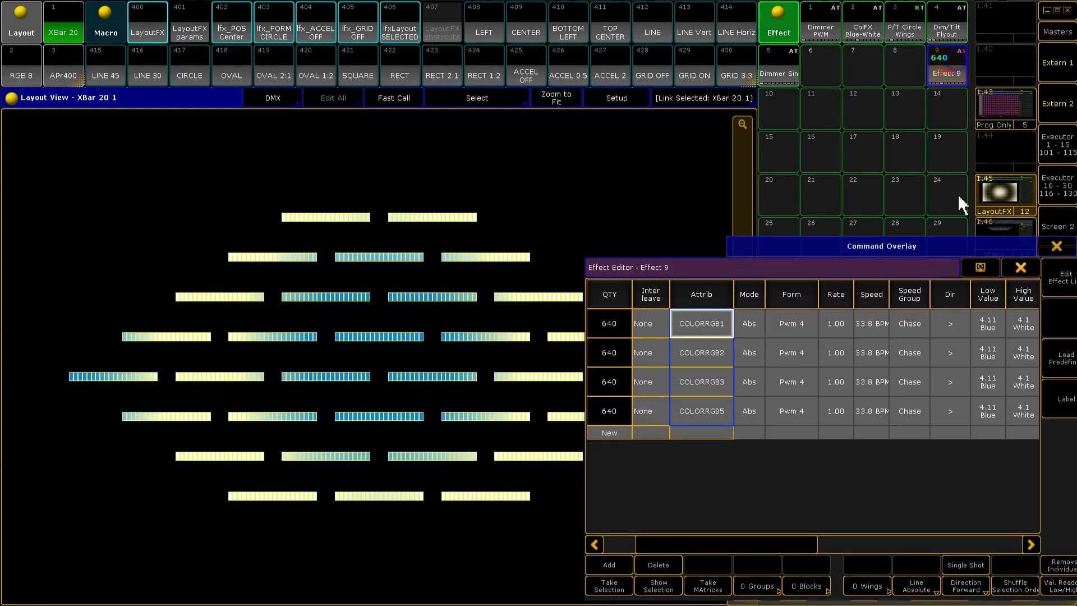
{"action": "left_click_drag", "start_coordinate": [797, 542], "coordinate": [923, 546]}
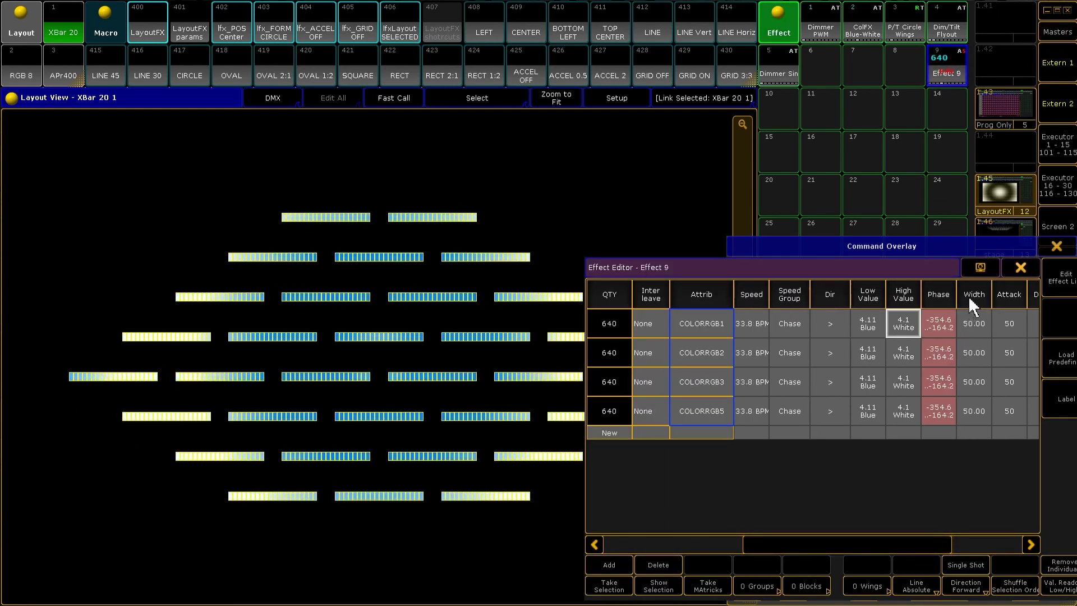
{"action": "left_click", "coordinate": [978, 319]}
{"action": "left_click", "coordinate": [1040, 364]}
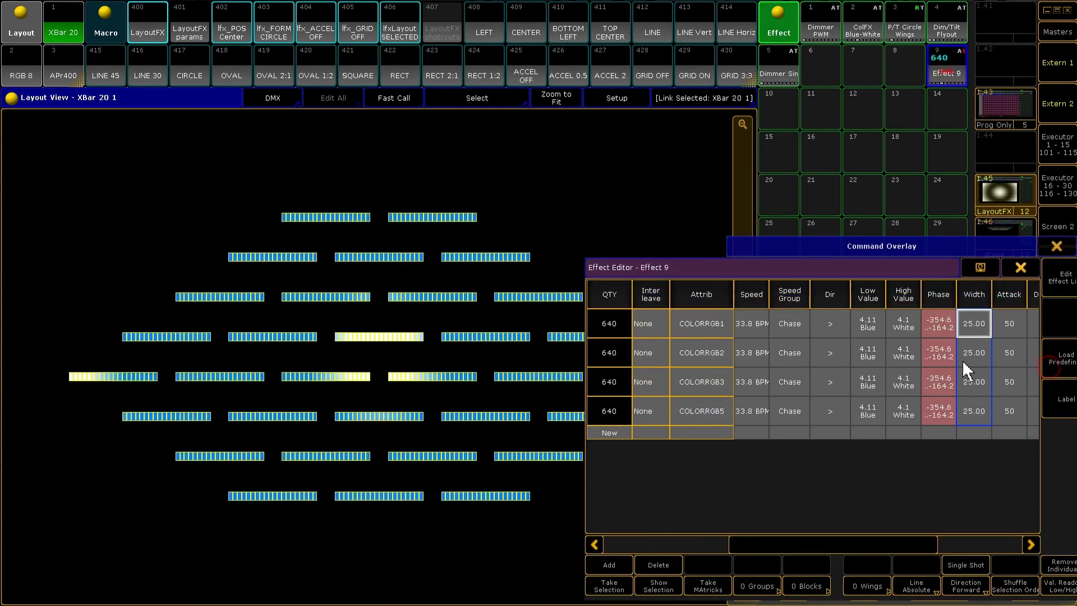
{"action": "left_click", "coordinate": [833, 317]}
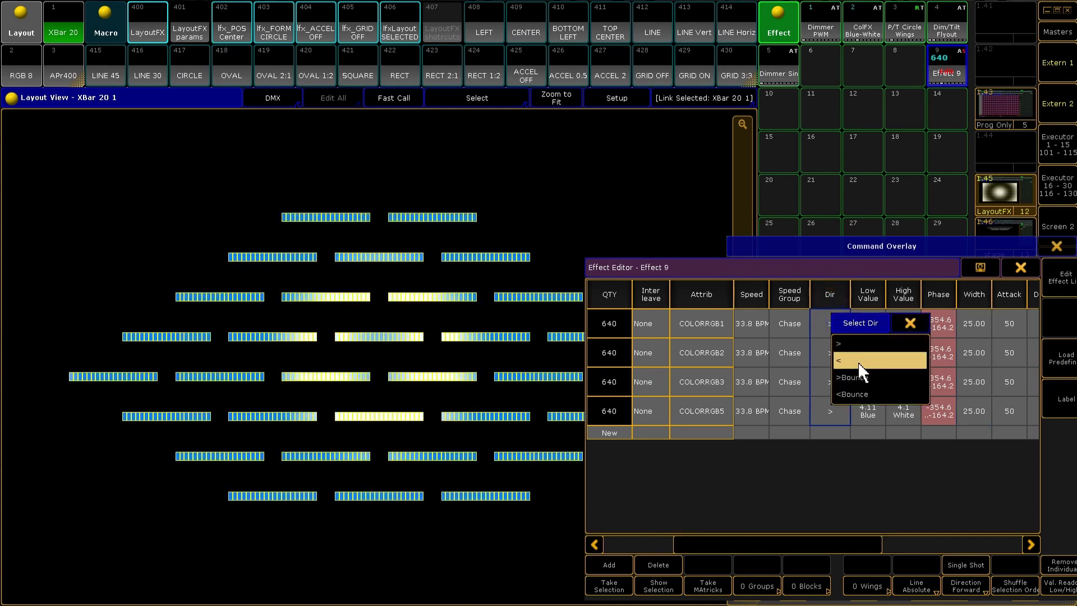
{"action": "left_click", "coordinate": [858, 364]}
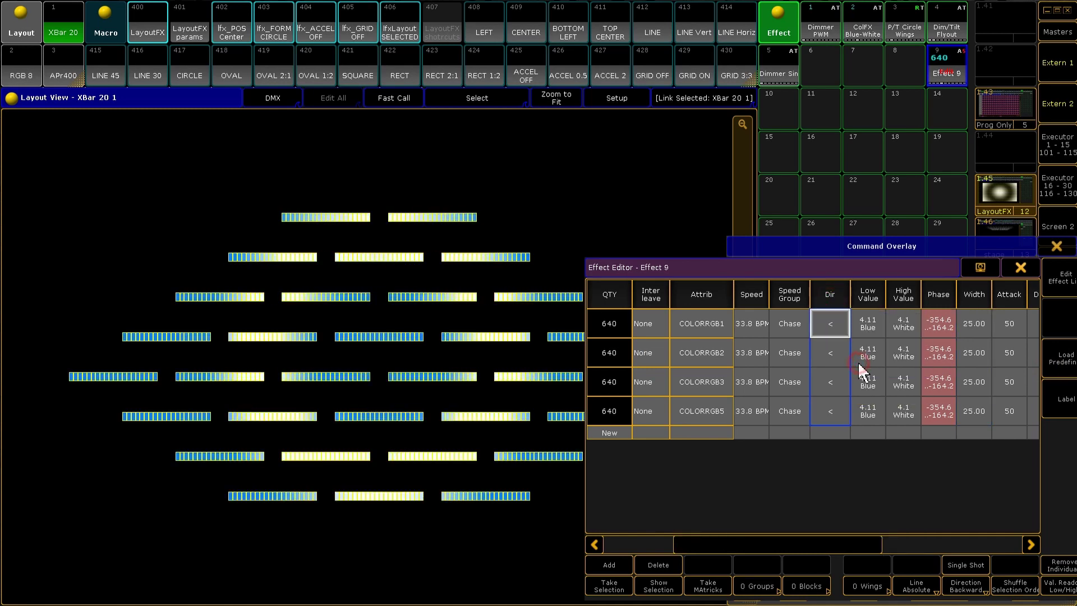
Step: Change the low value of effect 9's lines to 4.4 Red and the high value to 4.6 Yellow
{"action": "left_click", "coordinate": [867, 323]}
{"action": "left_click", "coordinate": [970, 329]}
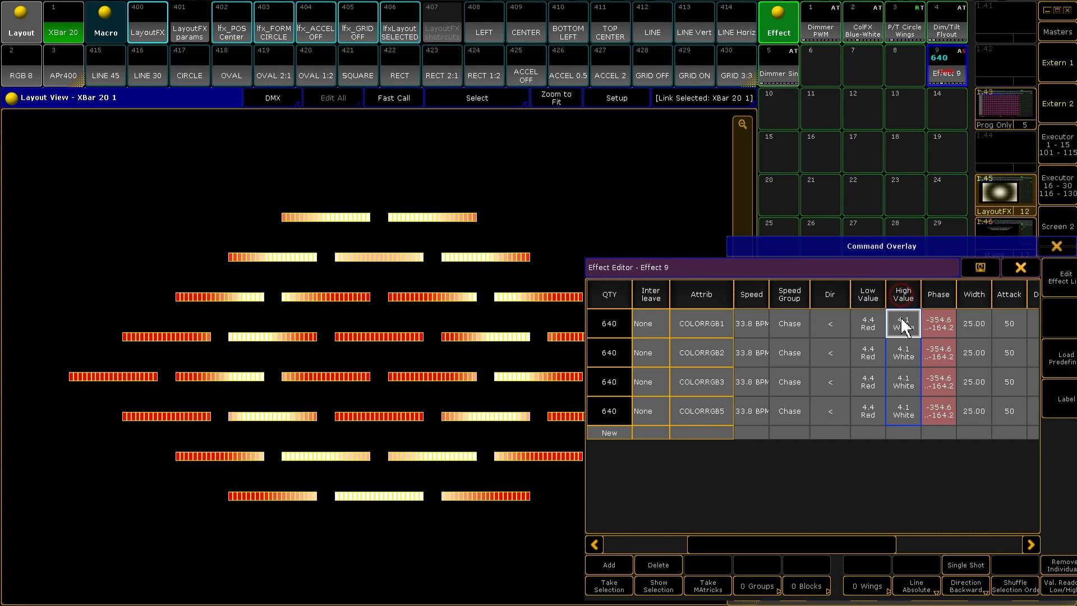
{"action": "left_click", "coordinate": [900, 323]}
{"action": "left_click", "coordinate": [909, 354]}
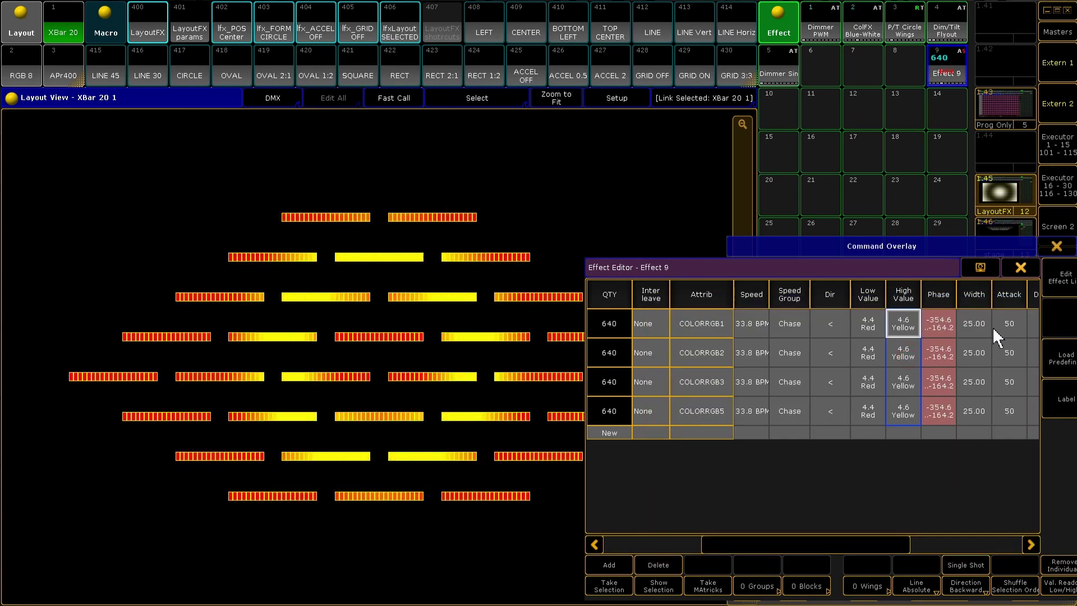
{"action": "left_click", "coordinate": [1021, 268]}
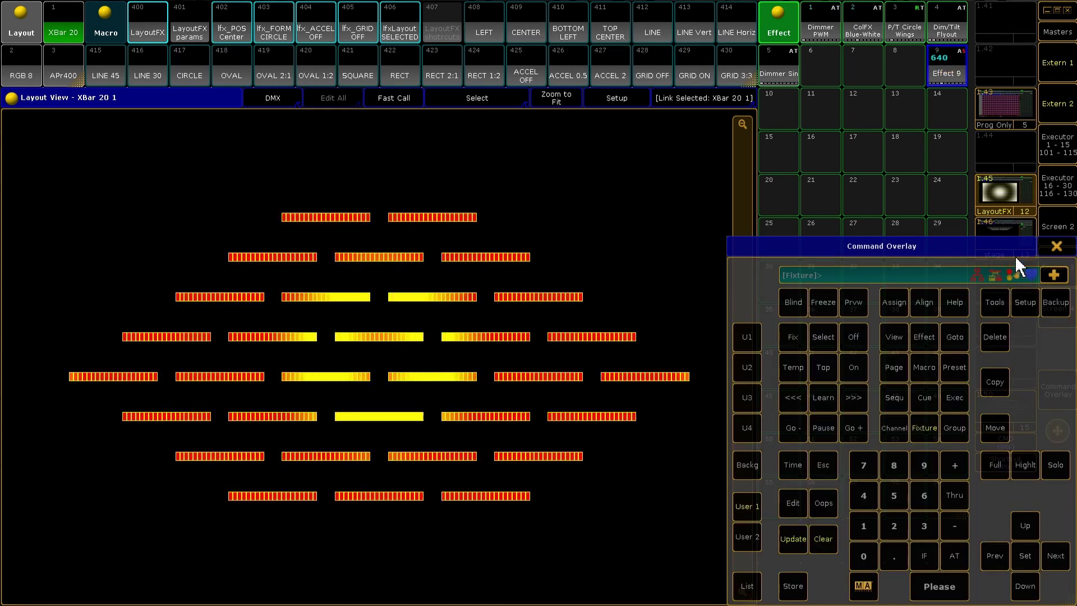
Step: Check the fixtures' effect phase values in the Prog Only sheet, then clear the programmer and return to the LayoutFX view
{"action": "left_click", "coordinate": [990, 114]}
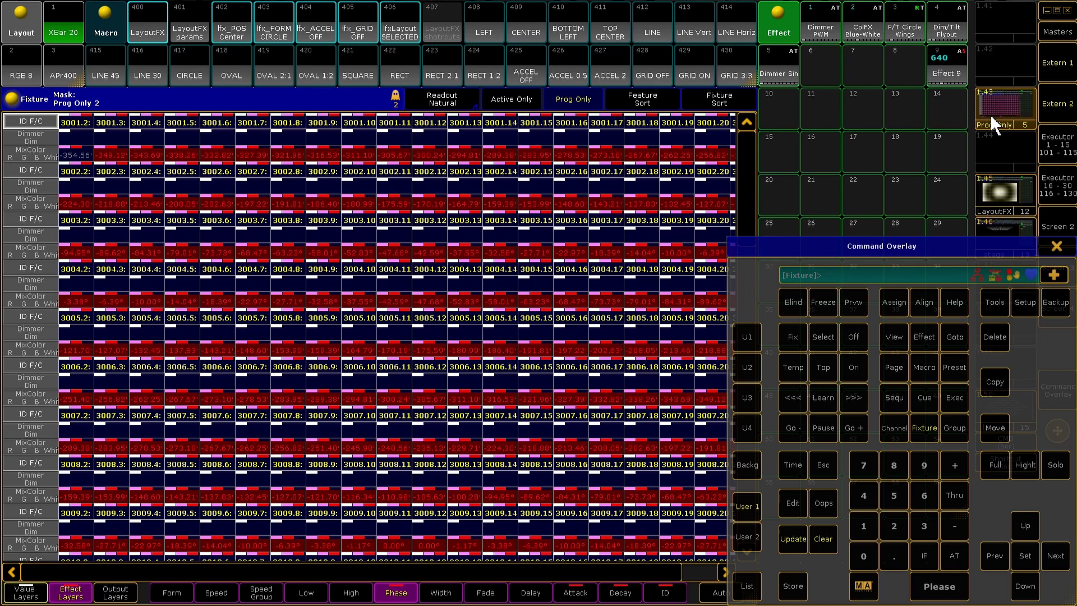
{"action": "left_click", "coordinate": [823, 538]}
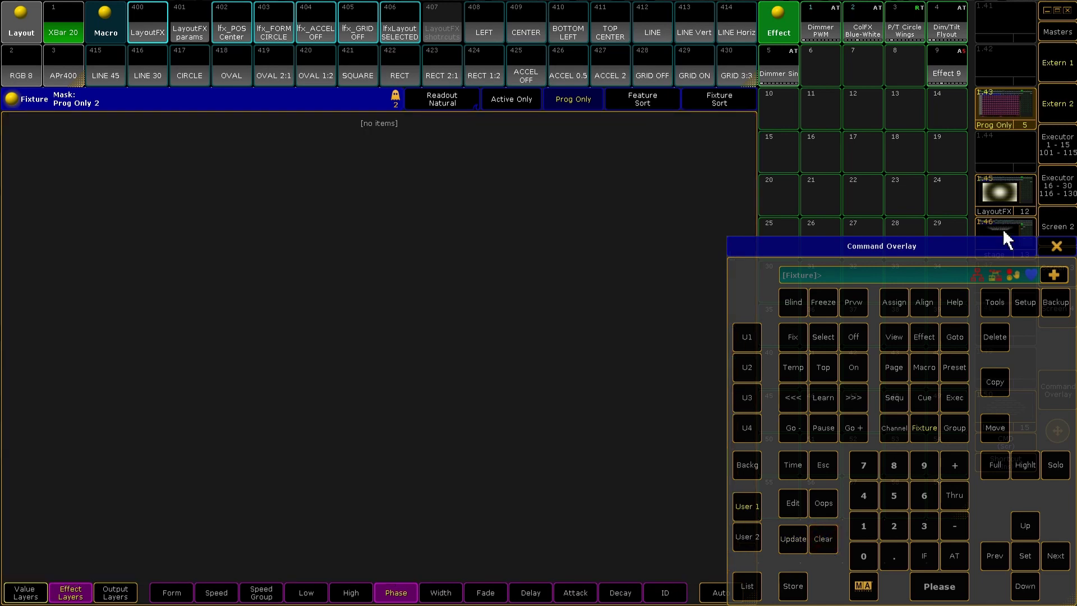
{"action": "left_click", "coordinate": [1001, 196]}
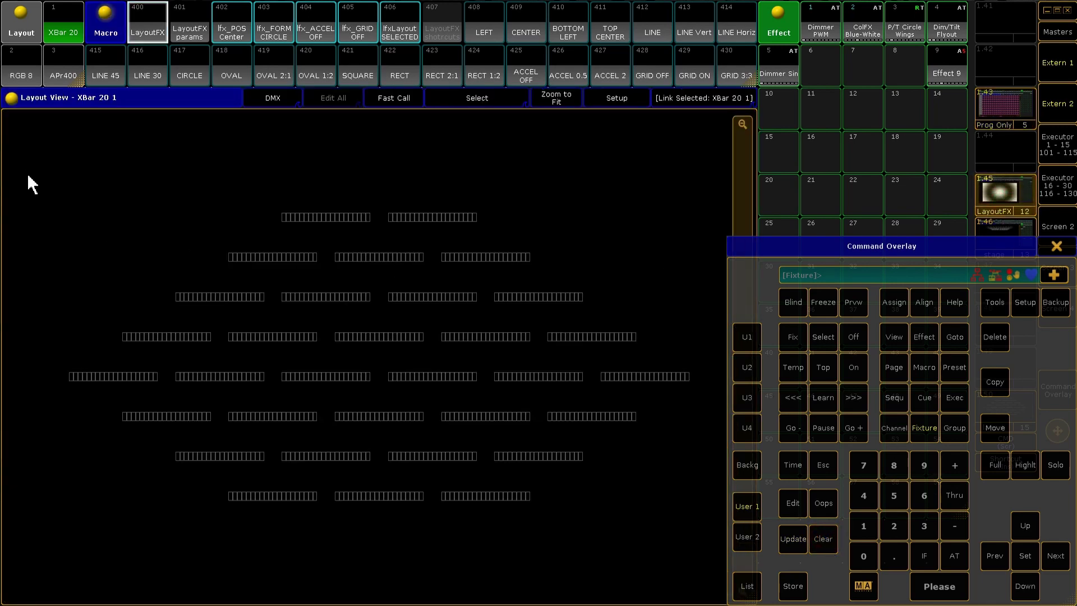
Step: Apply the Dimmer PWM effect to all XBar 20 fixtures and distribute it with LayoutFX as a centred circle
{"action": "left_click_drag", "start_coordinate": [27, 174], "coordinate": [728, 561]}
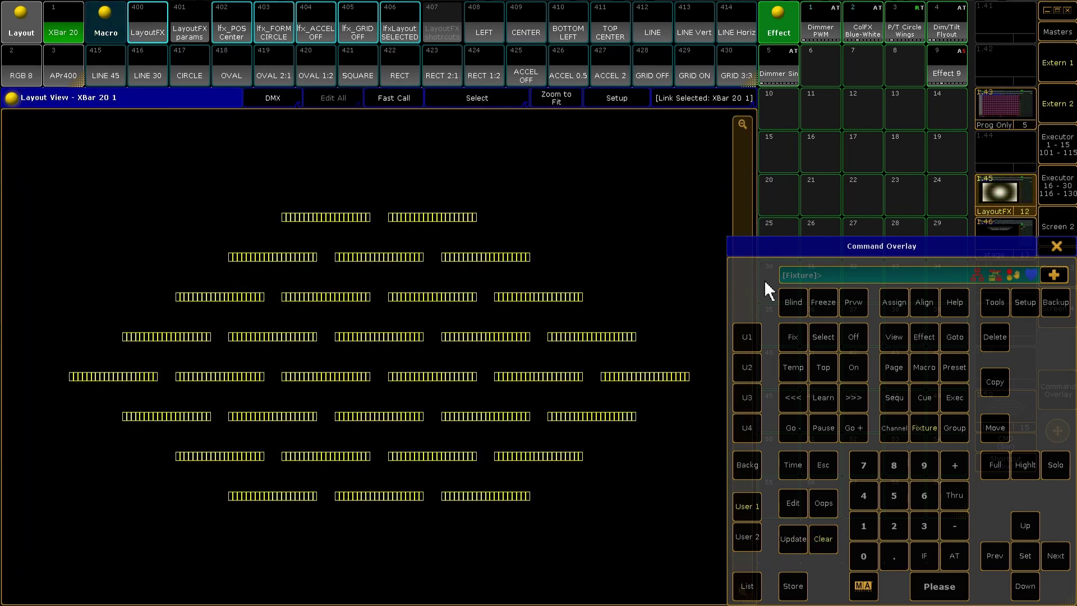
{"action": "left_click", "coordinate": [825, 30]}
{"action": "left_click", "coordinate": [136, 26]}
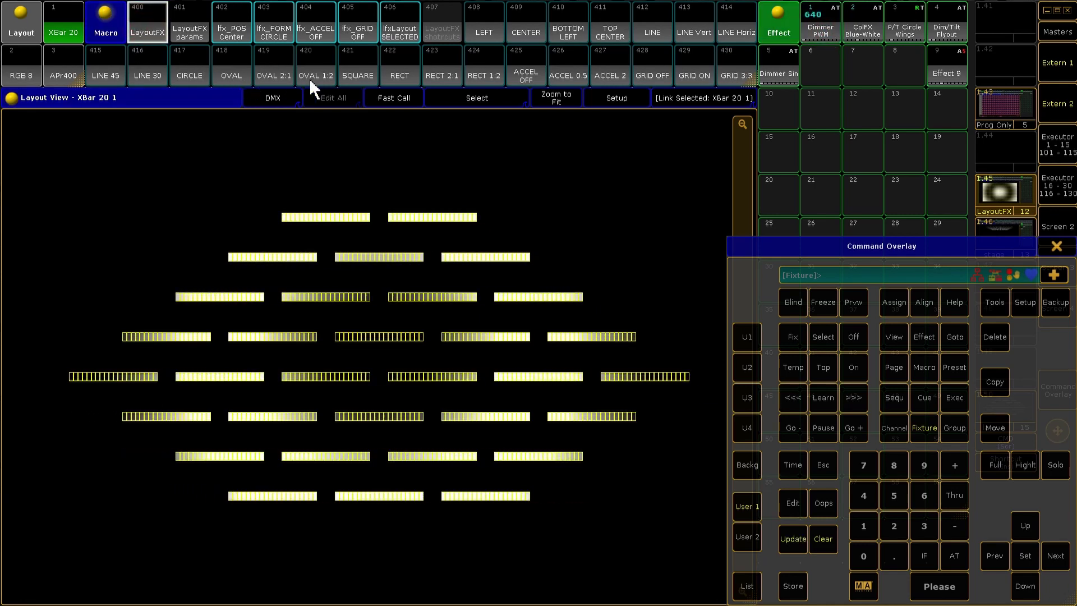
Step: Run LayoutFX with the RECT form from the centre, and again from the Bottom Left position
{"action": "left_click", "coordinate": [389, 69]}
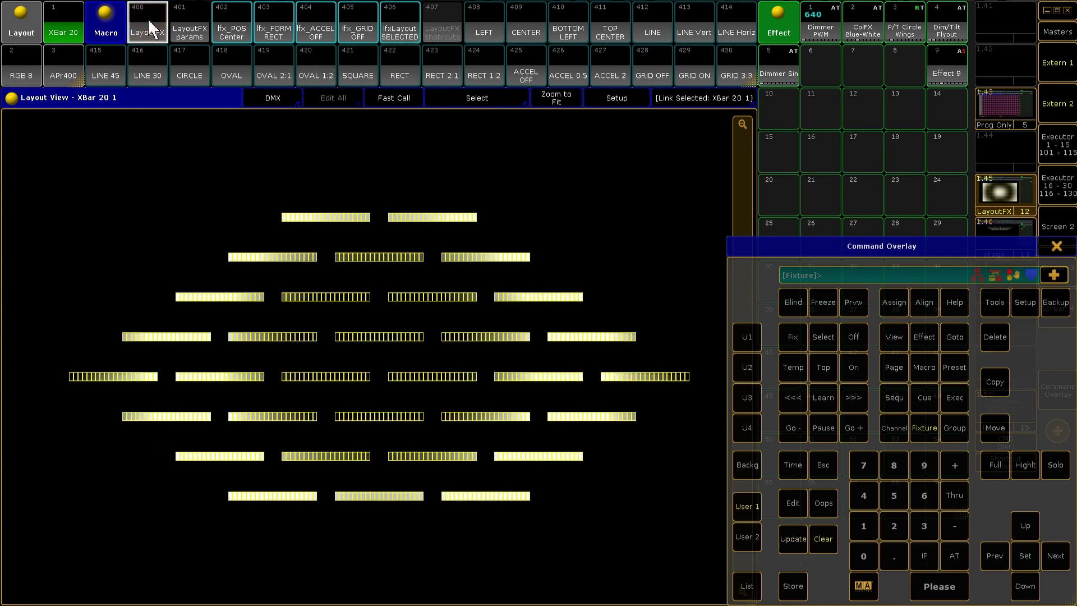
{"action": "left_click", "coordinate": [570, 29]}
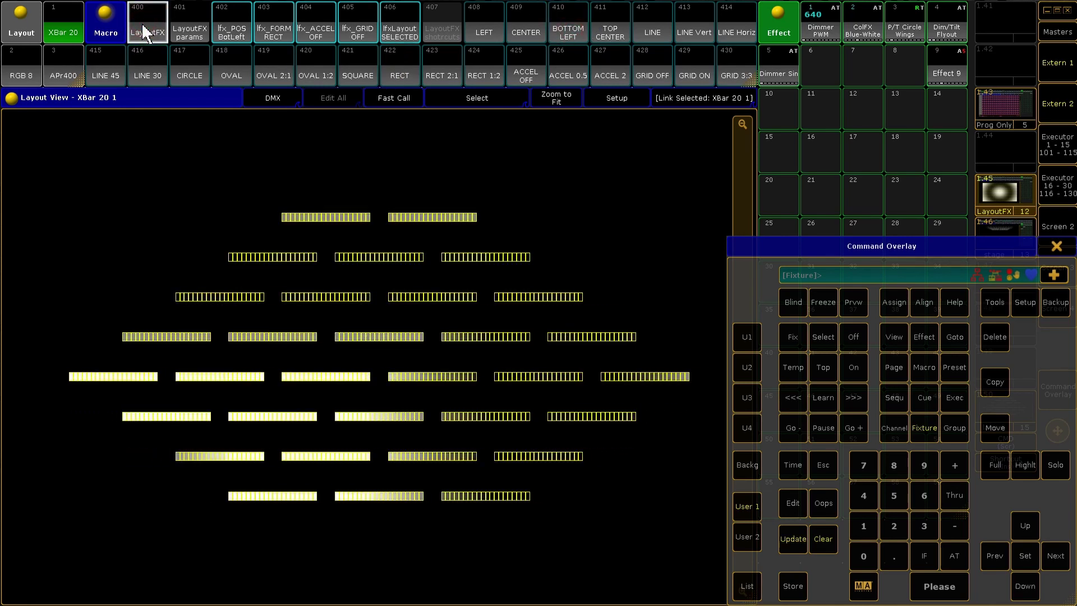
Step: Run LayoutFX on the dimmer effect with acceleration 2, and again with acceleration 0.5
{"action": "left_click", "coordinate": [614, 70]}
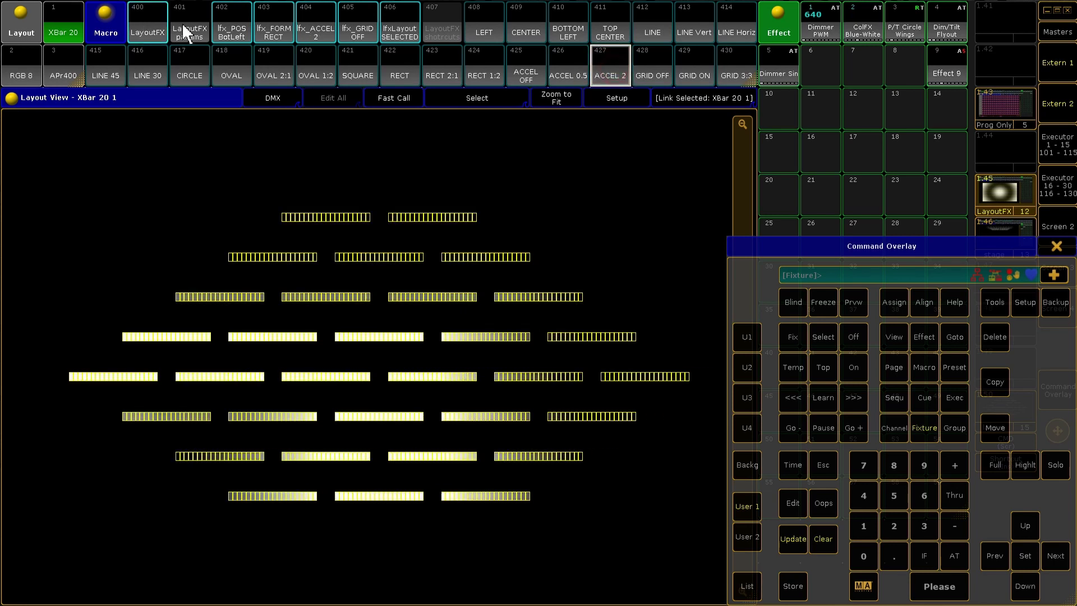
{"action": "left_click", "coordinate": [143, 24]}
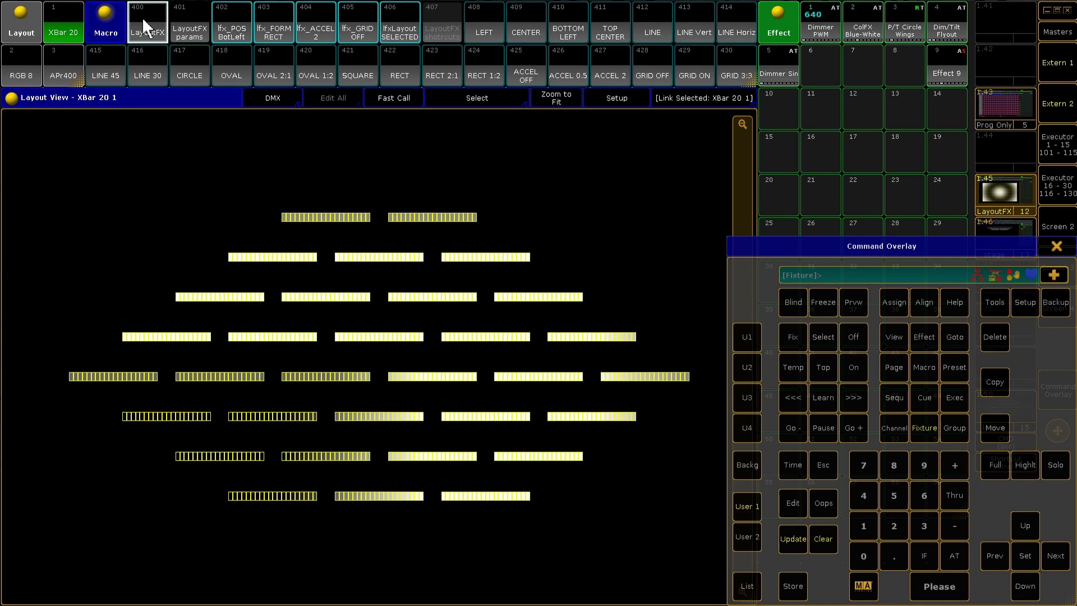
{"action": "left_click", "coordinate": [576, 66]}
{"action": "left_click", "coordinate": [154, 29]}
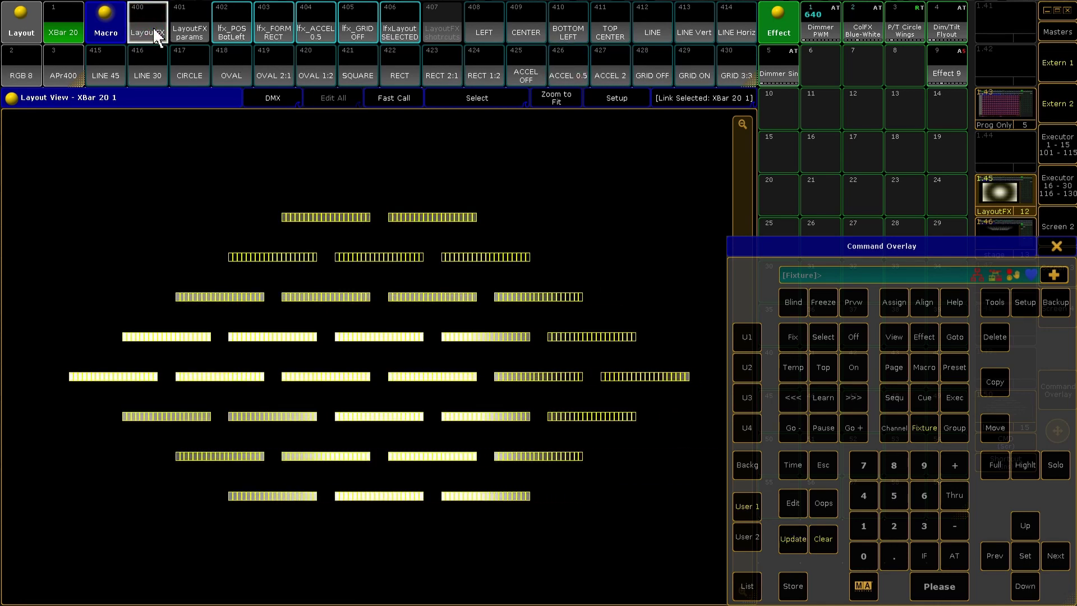
Step: Turn the LayoutFX acceleration off, set the Dimmer PWM effect to 2 groups and run LayoutFX
{"action": "left_click", "coordinate": [525, 72]}
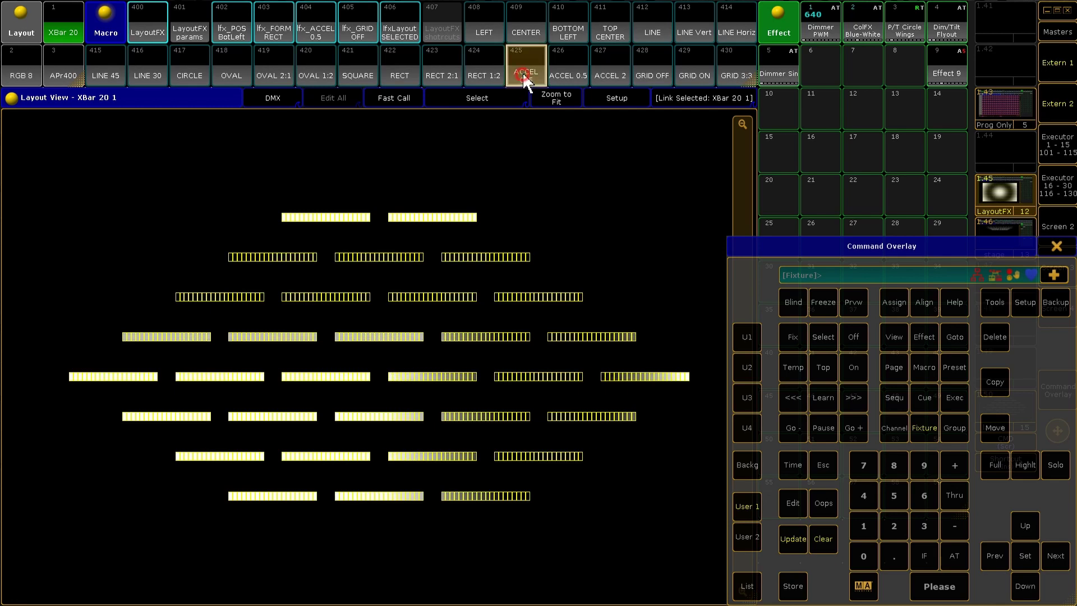
{"action": "left_click", "coordinate": [808, 26]}
{"action": "left_click", "coordinate": [756, 586]}
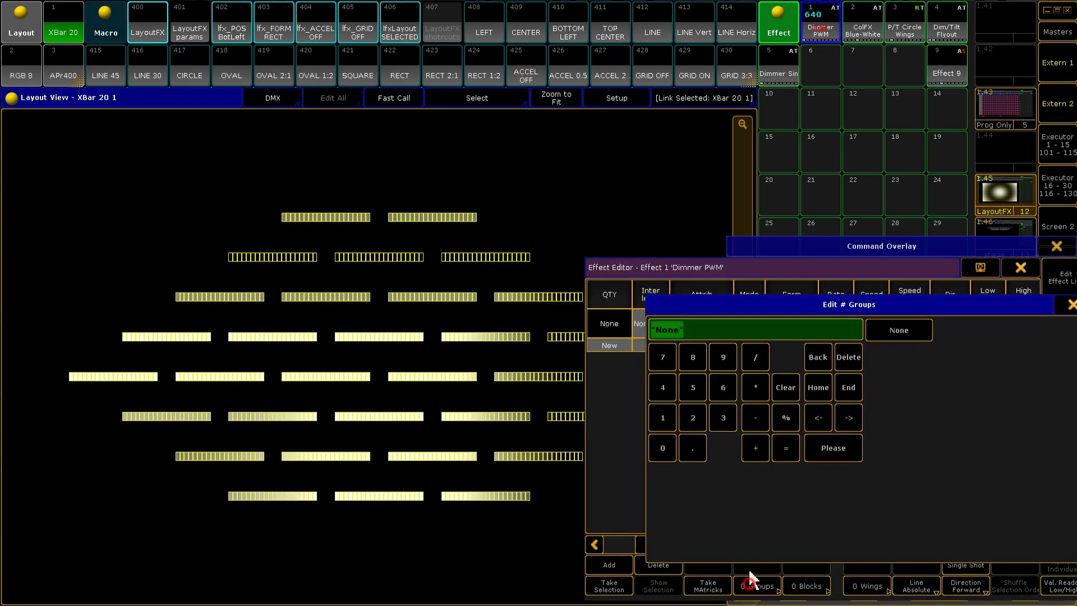
{"action": "left_click", "coordinate": [693, 417]}
{"action": "left_click", "coordinate": [856, 447]}
{"action": "left_click", "coordinate": [140, 20]}
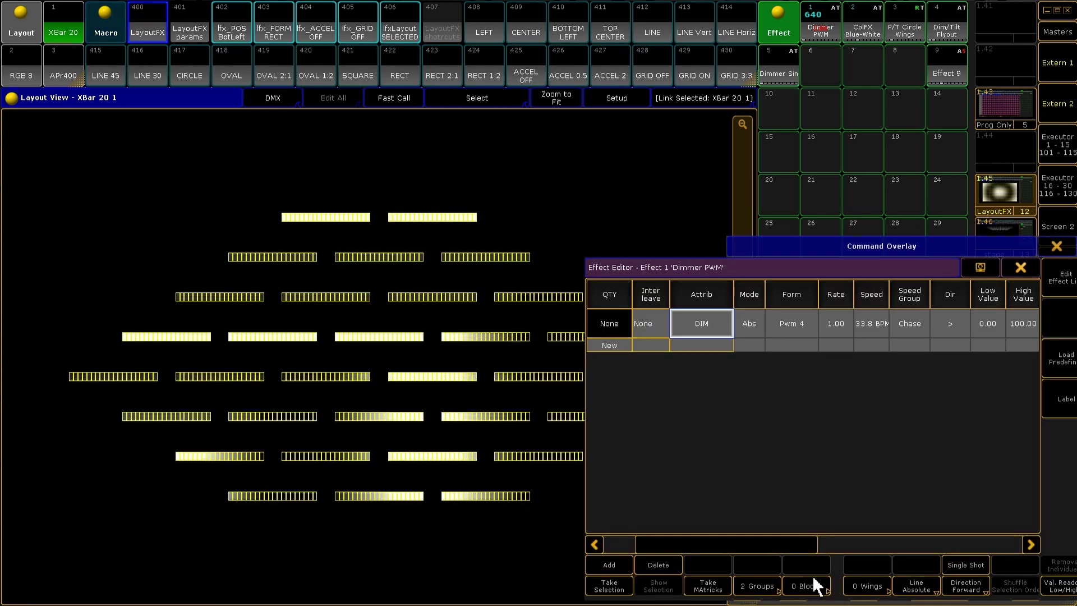
Step: Set the Dimmer PWM effect to 0 groups and 4 blocks, and run LayoutFX
{"action": "left_click", "coordinate": [754, 585]}
{"action": "left_click", "coordinate": [663, 447]}
{"action": "left_click", "coordinate": [833, 449]}
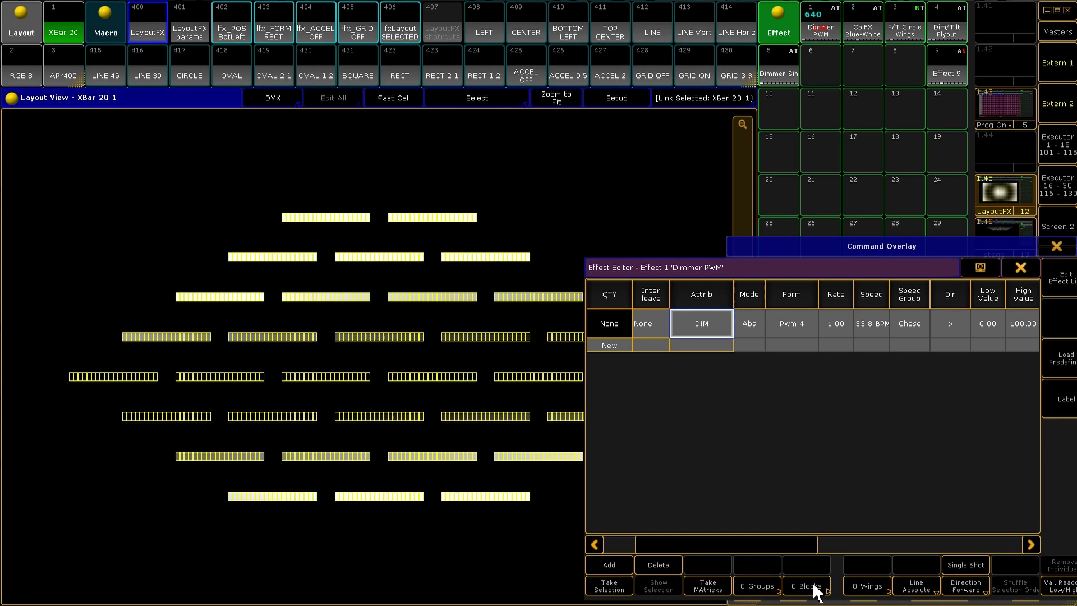
{"action": "left_click", "coordinate": [811, 586]}
{"action": "key", "text": "4"}
{"action": "key", "text": "Return"}
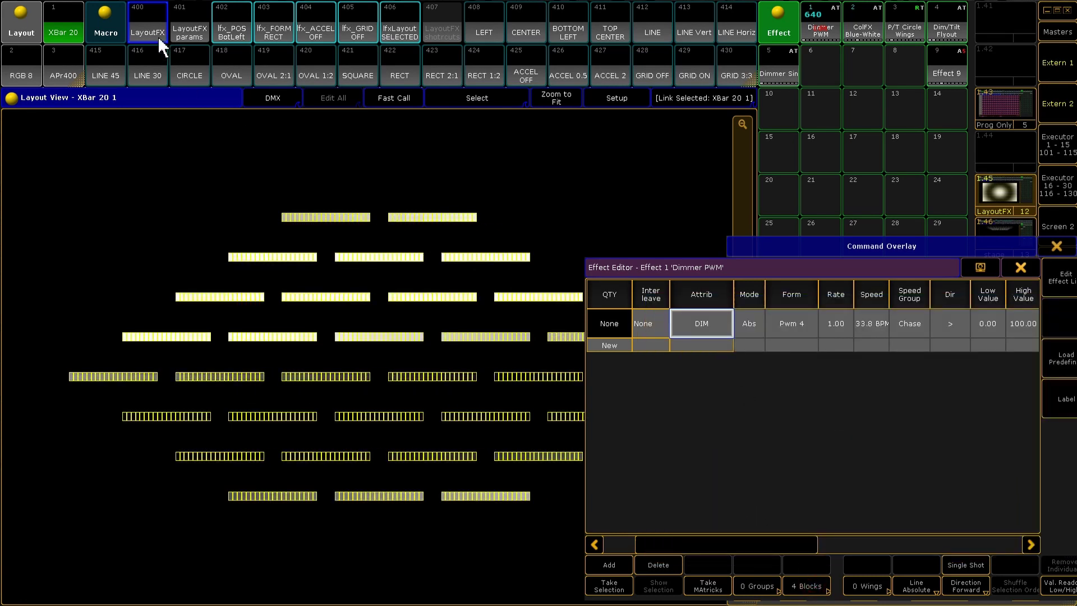
{"action": "left_click", "coordinate": [151, 26]}
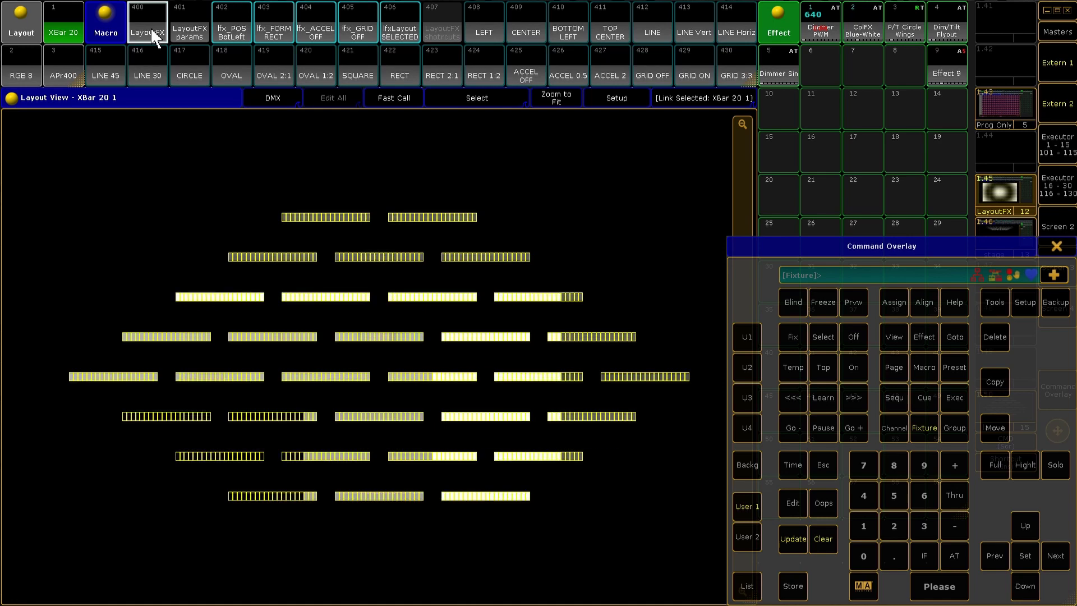
Step: Set the Dimmer PWM effect to 0 blocks and 2 wings, and run LayoutFX
{"action": "left_click", "coordinate": [809, 586]}
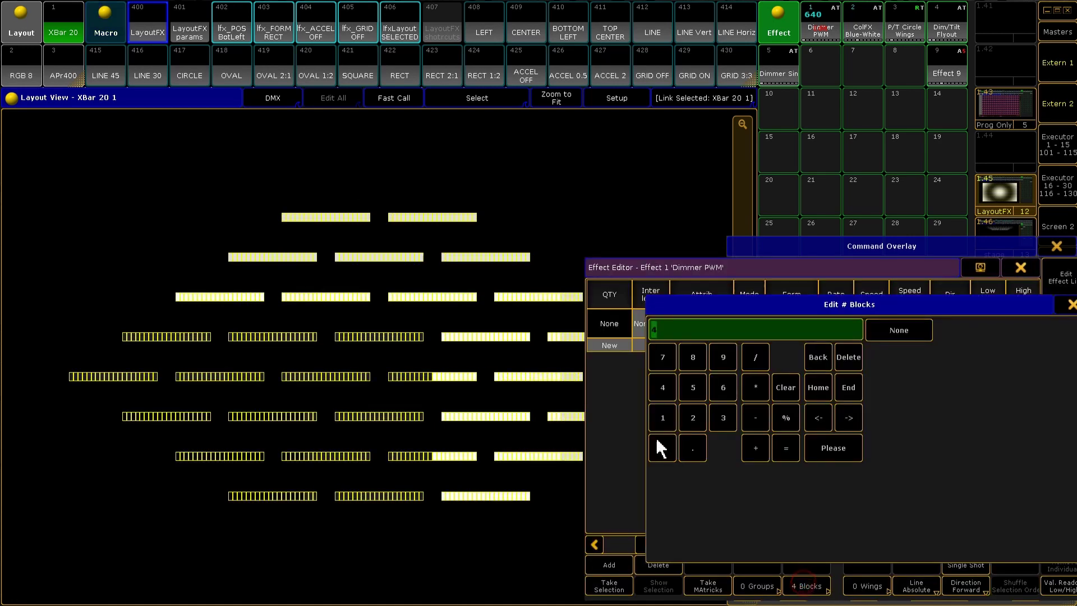
{"action": "left_click", "coordinate": [662, 448]}
{"action": "left_click", "coordinate": [830, 447]}
{"action": "left_click", "coordinate": [853, 583]}
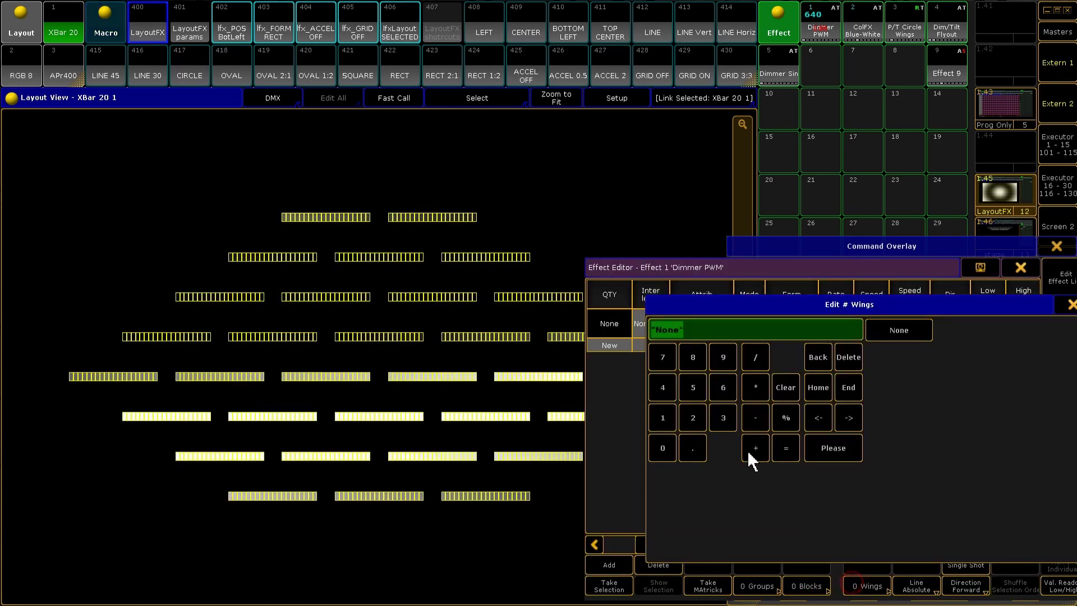
{"action": "left_click", "coordinate": [692, 418]}
{"action": "left_click", "coordinate": [809, 456]}
{"action": "left_click", "coordinate": [151, 26]}
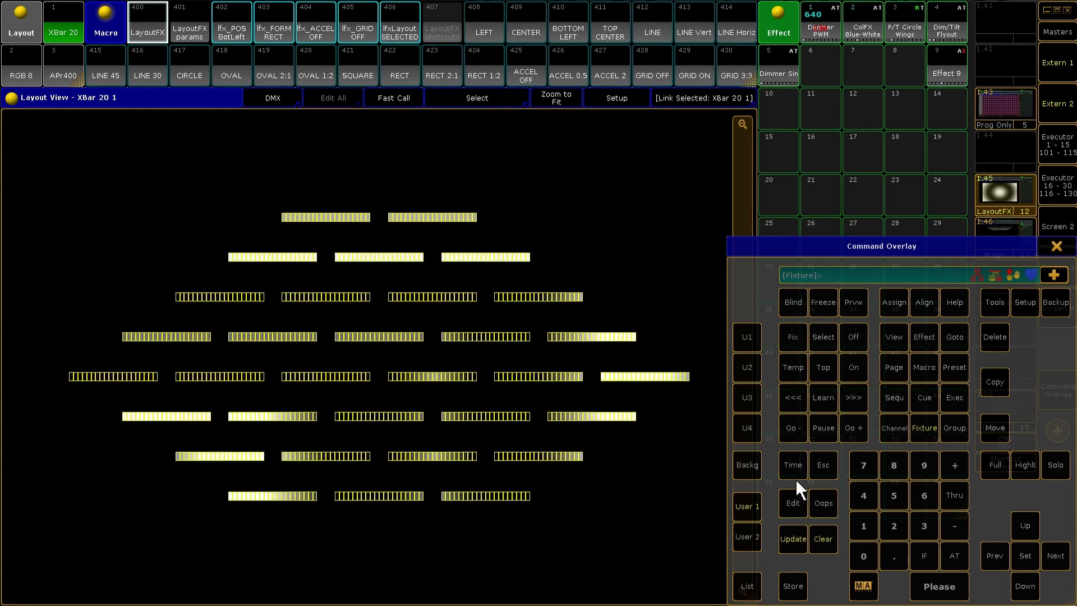
Step: Clear the programmer, open the RGB 8 layout and select all of its fixtures
{"action": "left_click", "coordinate": [824, 539]}
{"action": "left_click", "coordinate": [824, 538]}
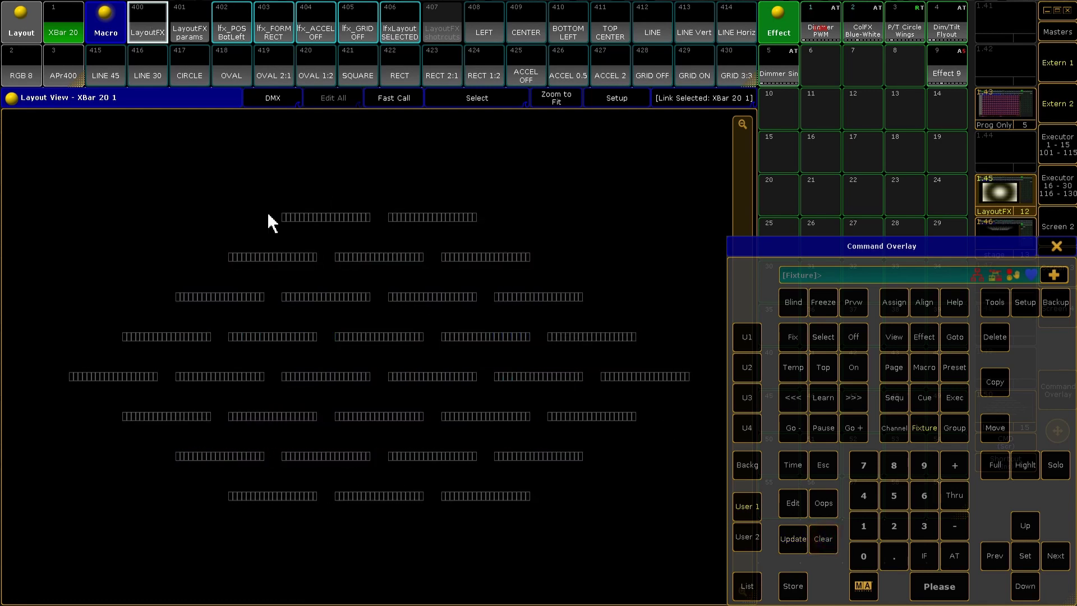
{"action": "left_click", "coordinate": [24, 72]}
{"action": "left_click_drag", "start_coordinate": [33, 113], "coordinate": [442, 410]}
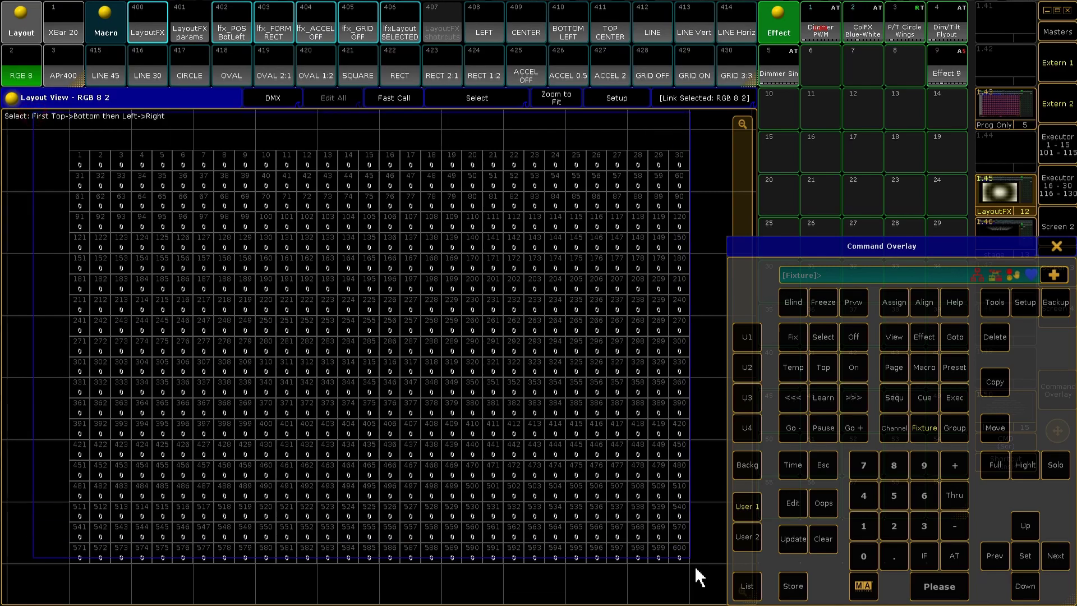
{"action": "left_click_drag", "start_coordinate": [696, 568], "coordinate": [699, 572]}
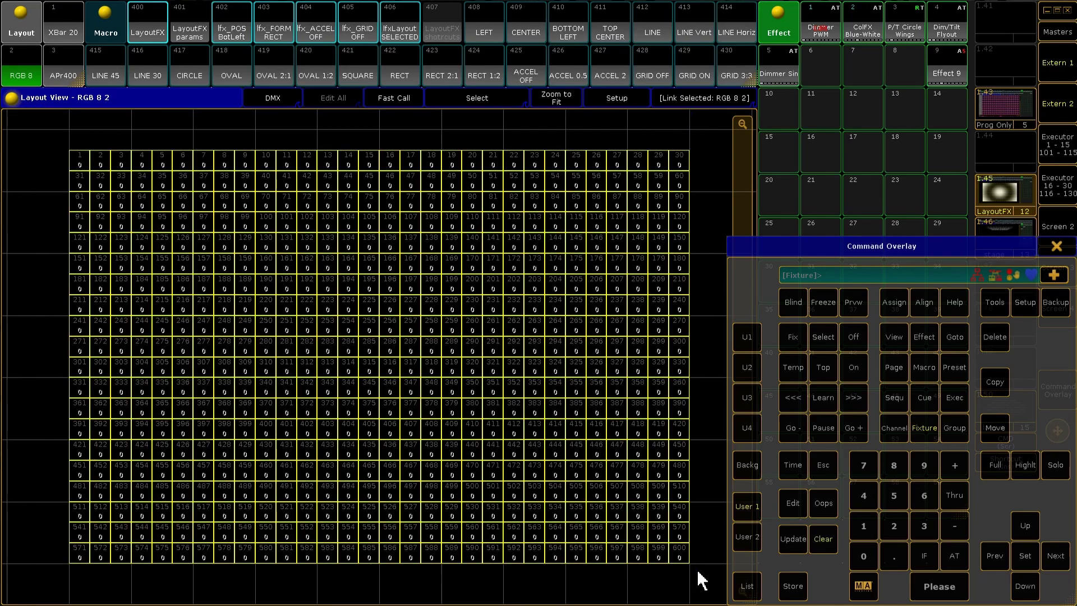
Step: Apply the Dimmer Sin effect to the selected fixtures and run LayoutFX from the bottom left, and again from the center
{"action": "left_click", "coordinate": [786, 58]}
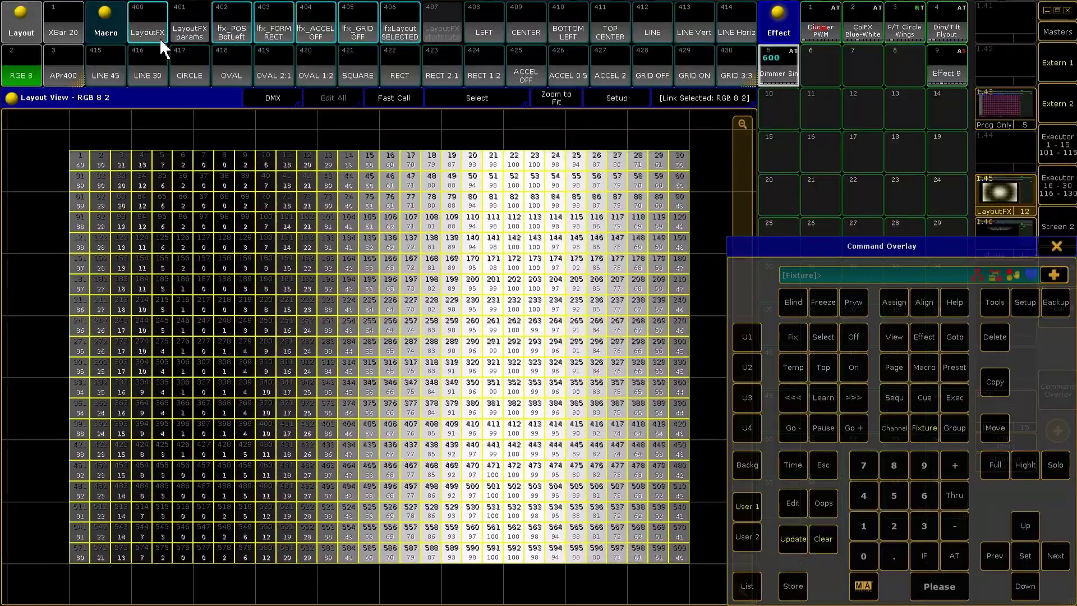
{"action": "left_click", "coordinate": [144, 33]}
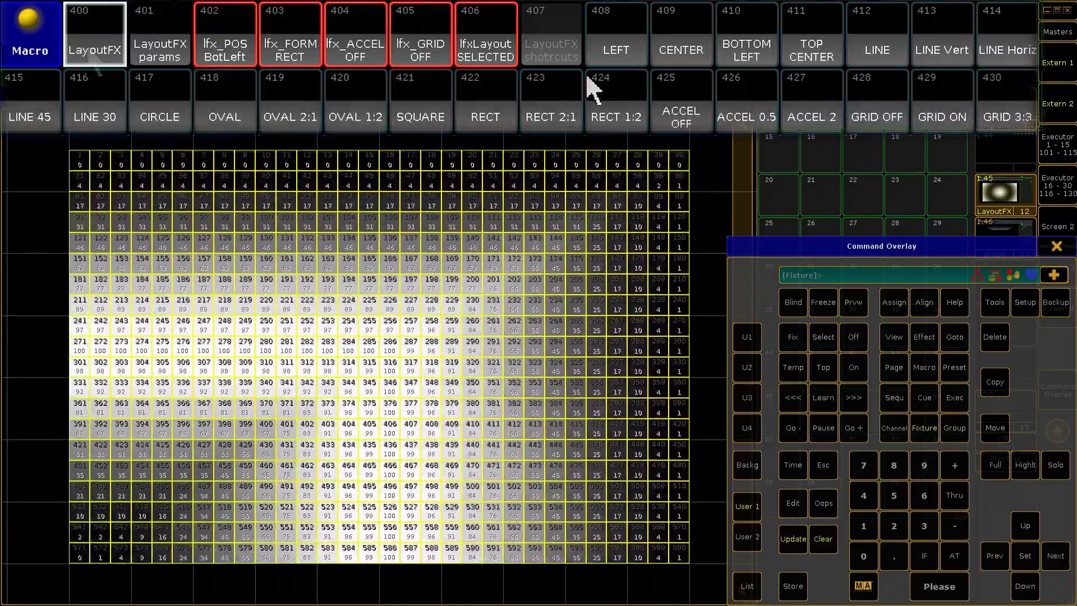
{"action": "left_click", "coordinate": [591, 89]}
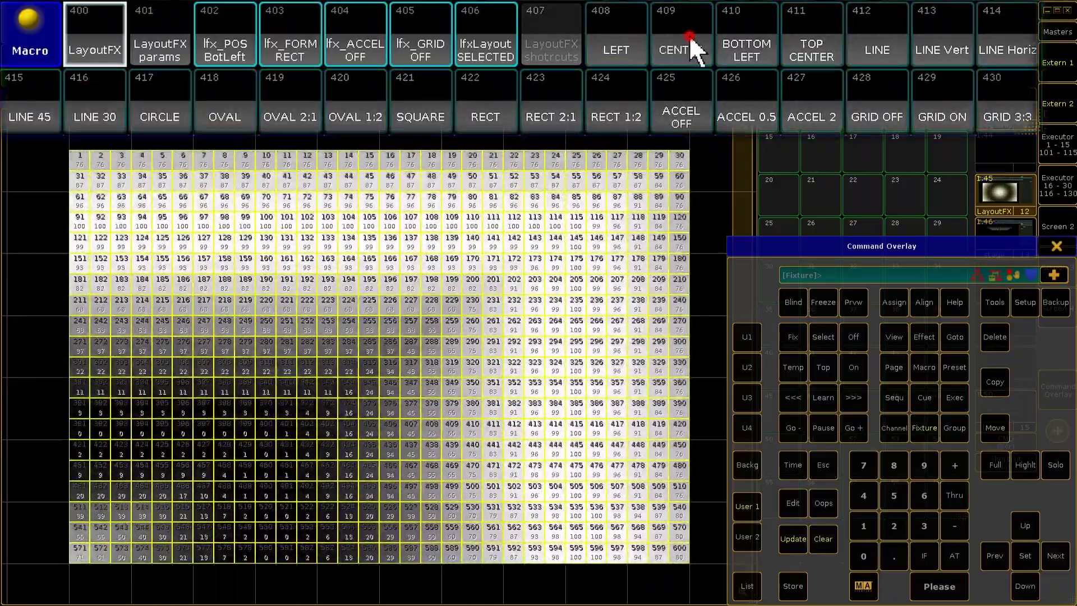
{"action": "left_click", "coordinate": [689, 46]}
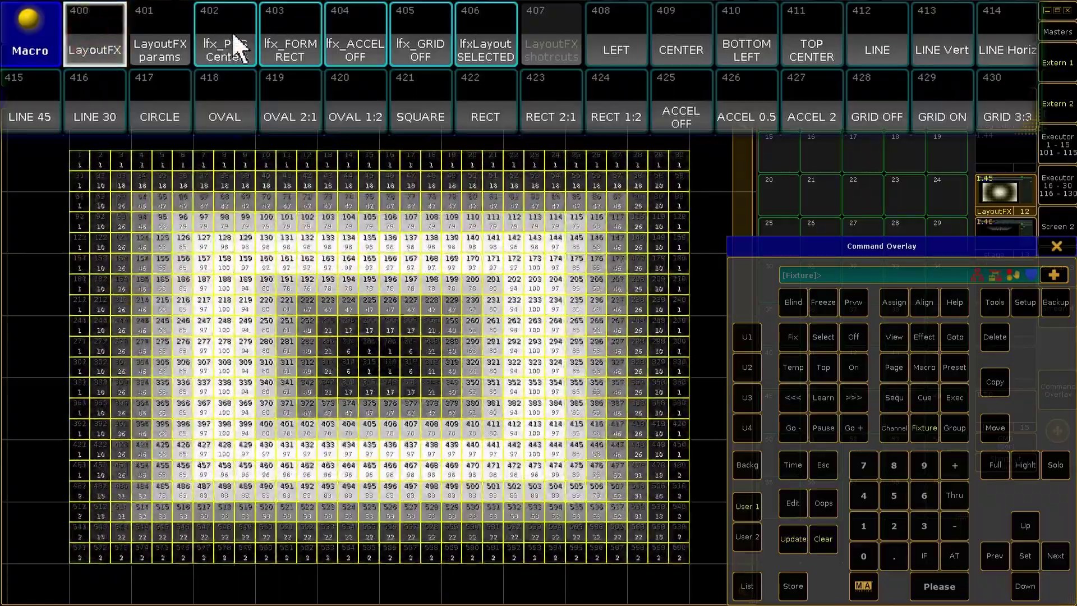
Step: Set the LayoutFX position to "top left" and run LayoutFX on the dimmer effect
{"action": "left_click", "coordinate": [236, 43]}
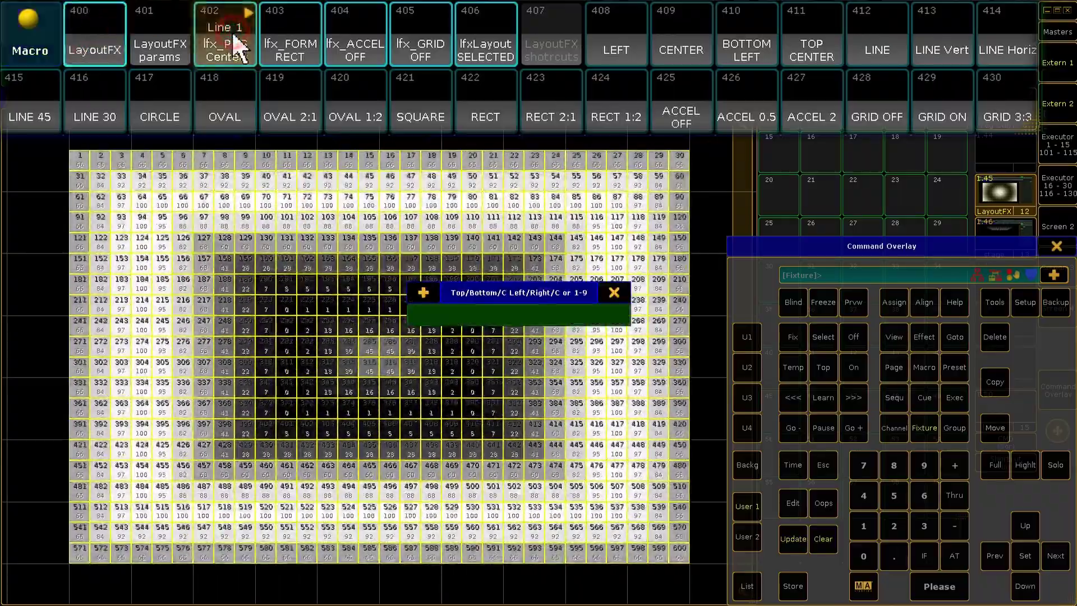
{"action": "type", "text": "top left"}
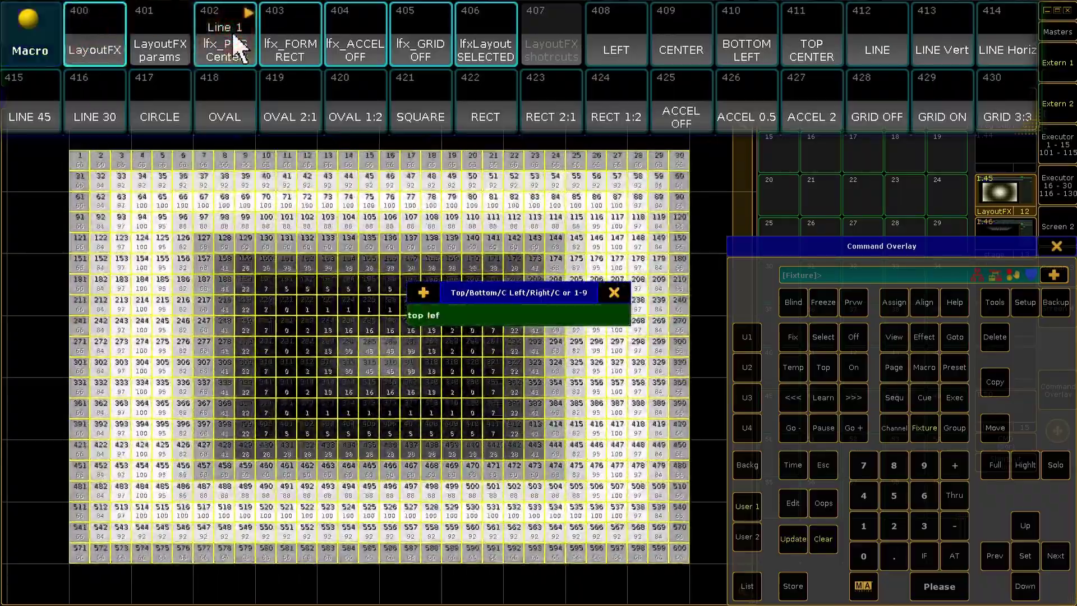
{"action": "key", "text": "Return"}
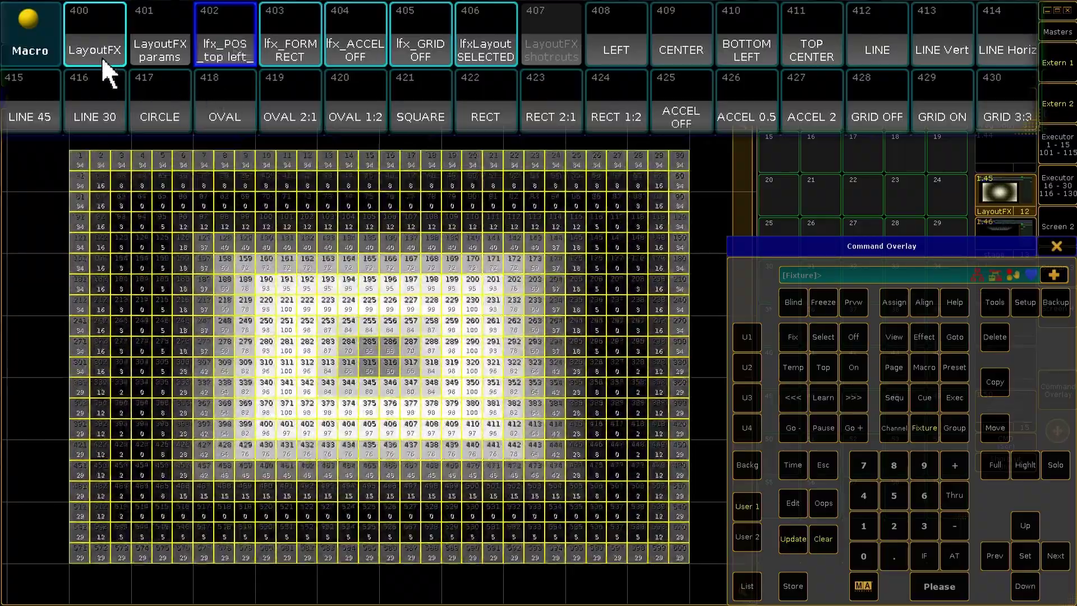
{"action": "left_click", "coordinate": [102, 57]}
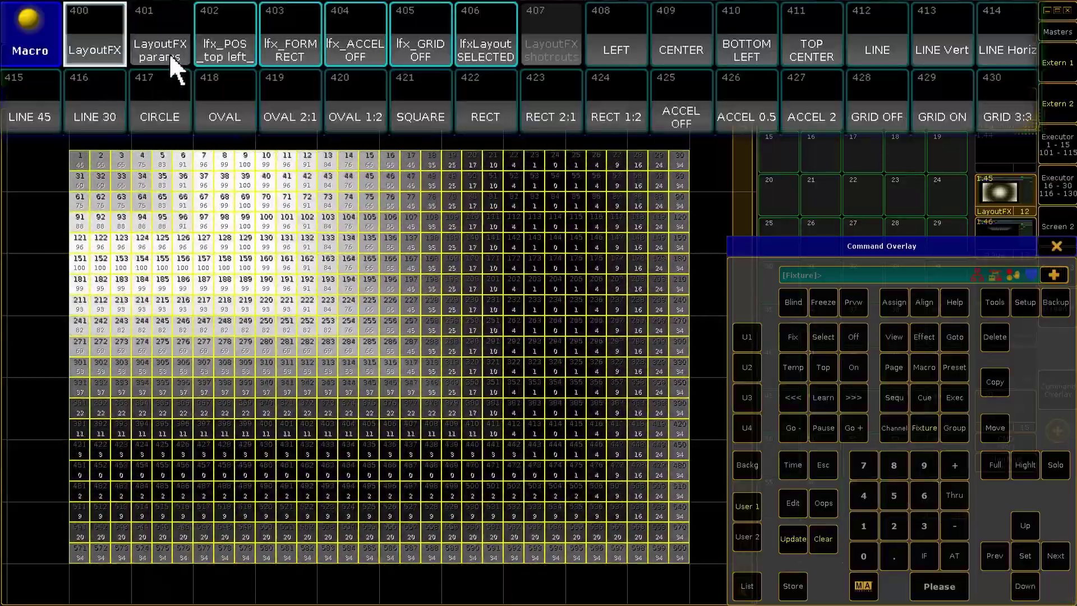
Step: Run LayoutFX with directly entered parameters "top r oval"
{"action": "left_click", "coordinate": [169, 53]}
{"action": "type", "text": "top r"}
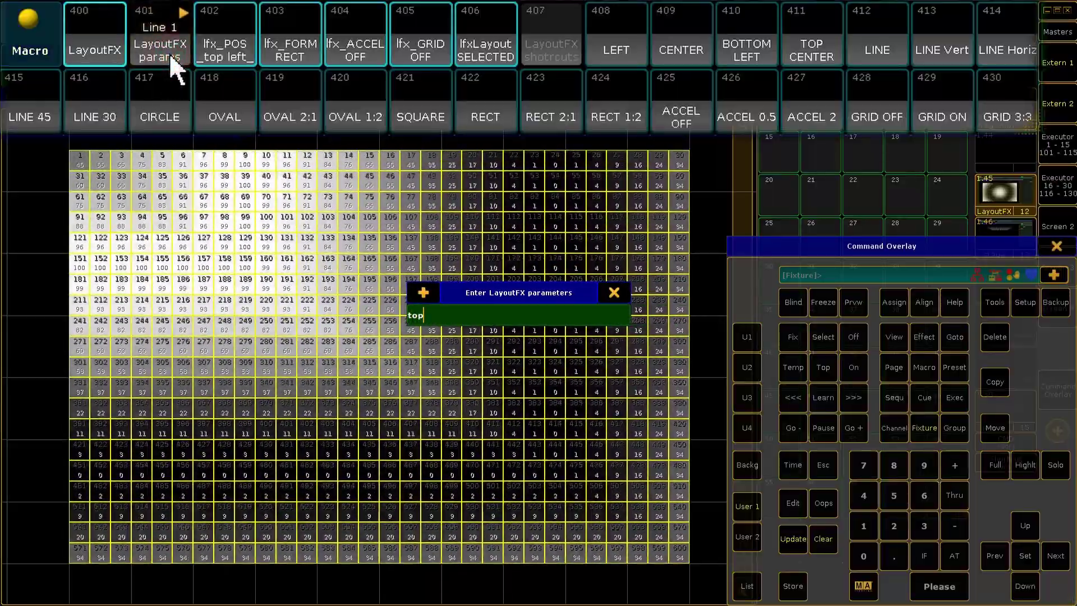
{"action": "type", "text": " oval"}
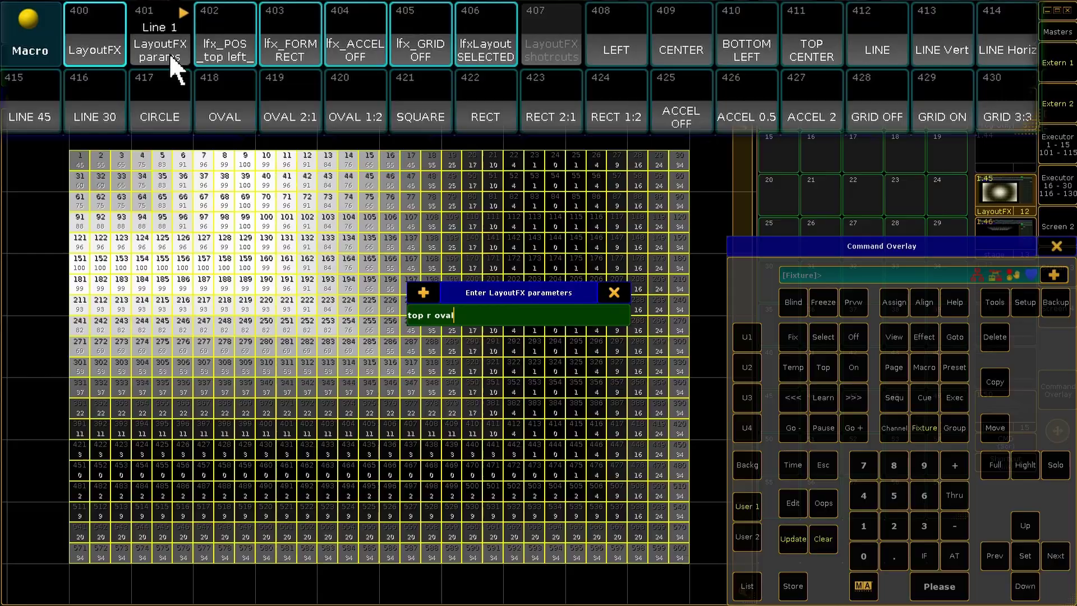
{"action": "key", "text": "Return"}
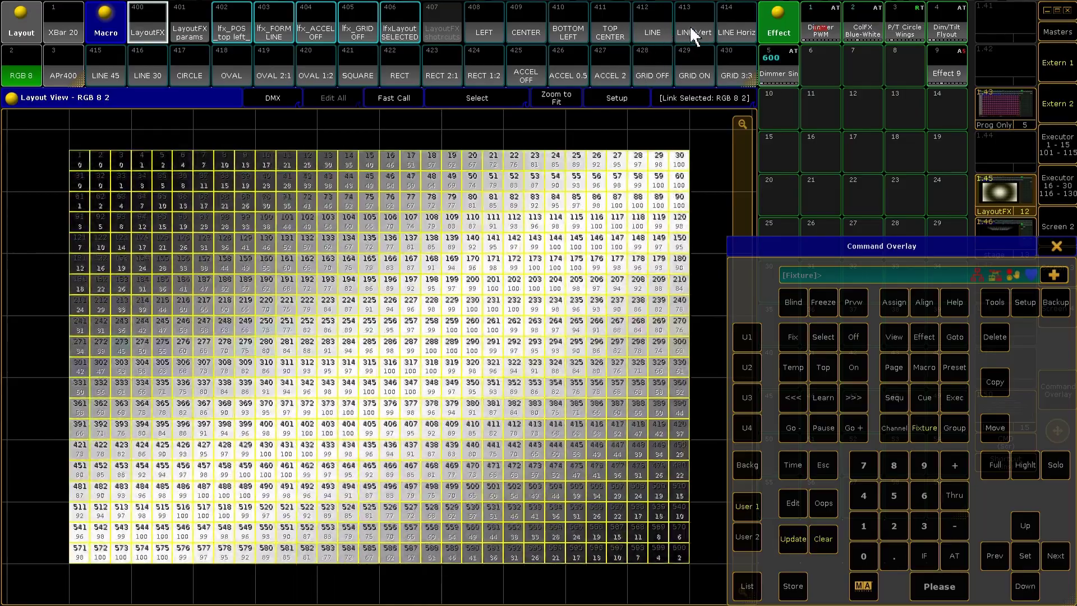
Step: Run LayoutFX with the vertical line form, and again with the LINE 45 form
{"action": "left_click", "coordinate": [693, 33]}
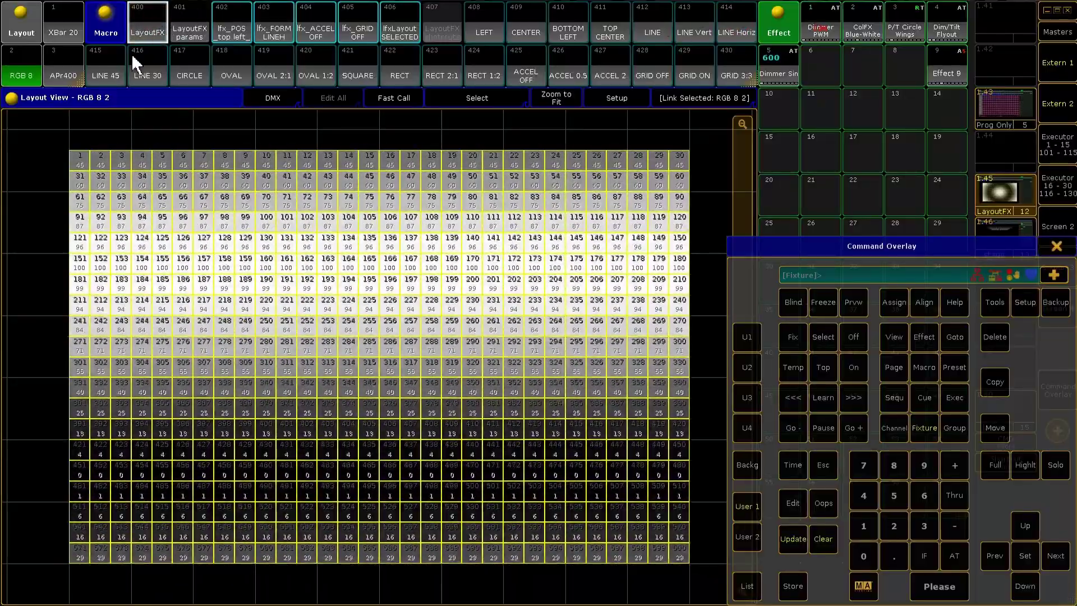
{"action": "left_click", "coordinate": [103, 75]}
{"action": "left_click", "coordinate": [149, 22]}
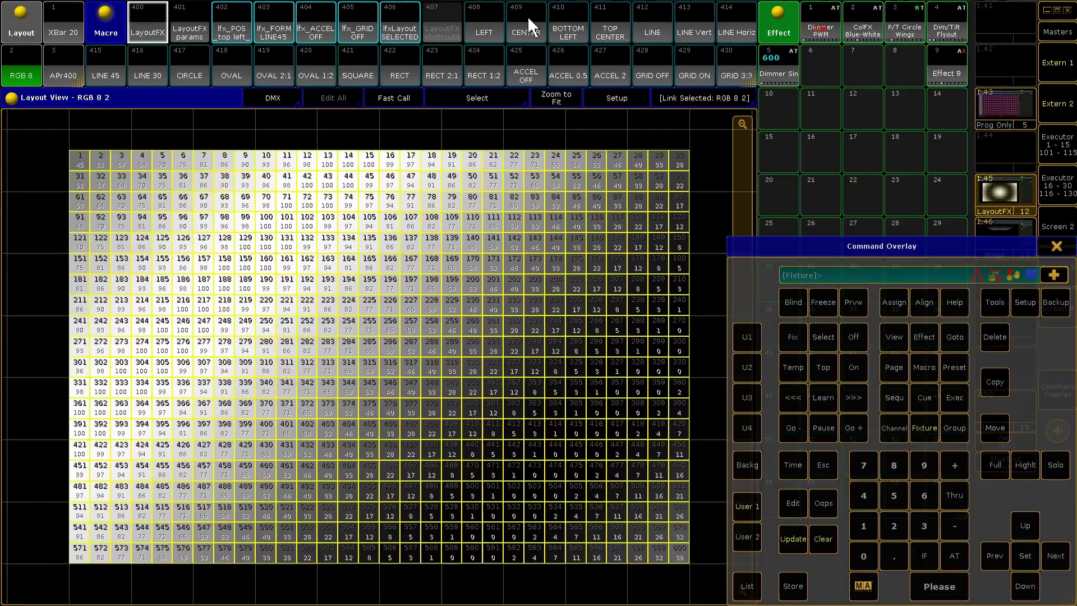
Step: Set the LayoutFX position to Center, change the form to RECT and run LayoutFX
{"action": "left_click", "coordinate": [528, 20]}
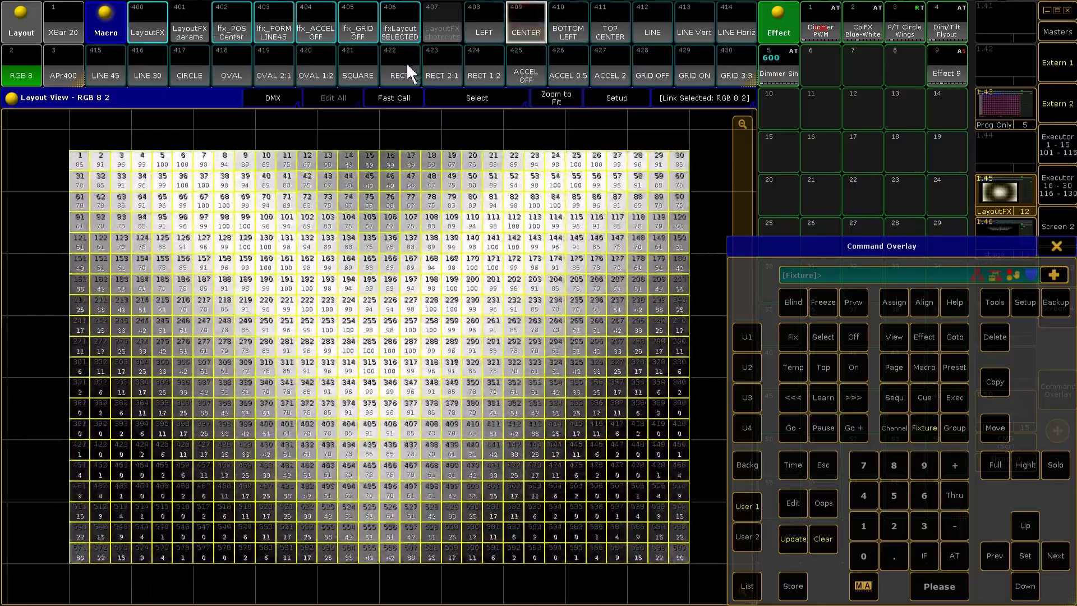
{"action": "left_click", "coordinate": [406, 62]}
{"action": "left_click", "coordinate": [147, 32]}
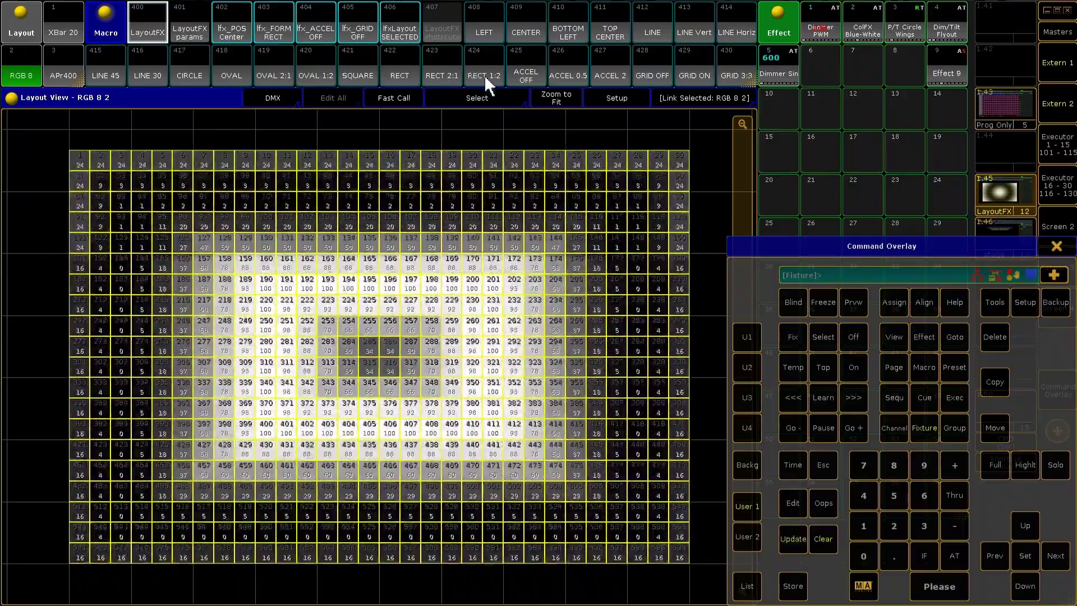
Step: Run LayoutFX with the RECT 1:2 form, and again with the SQUARE form
{"action": "left_click", "coordinate": [485, 77]}
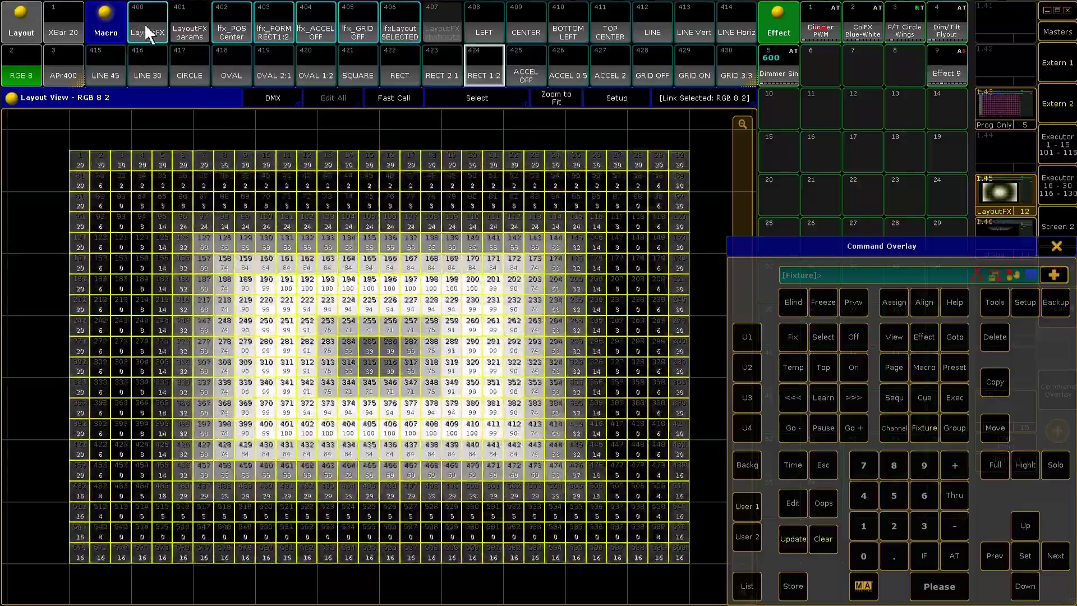
{"action": "left_click", "coordinate": [143, 24]}
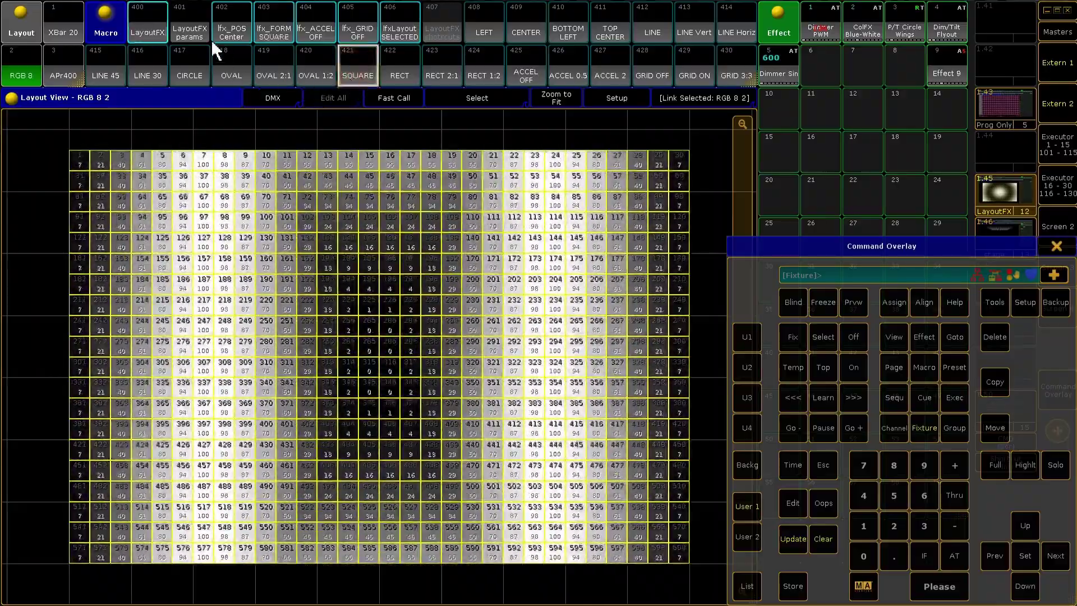
{"action": "left_click", "coordinate": [156, 31]}
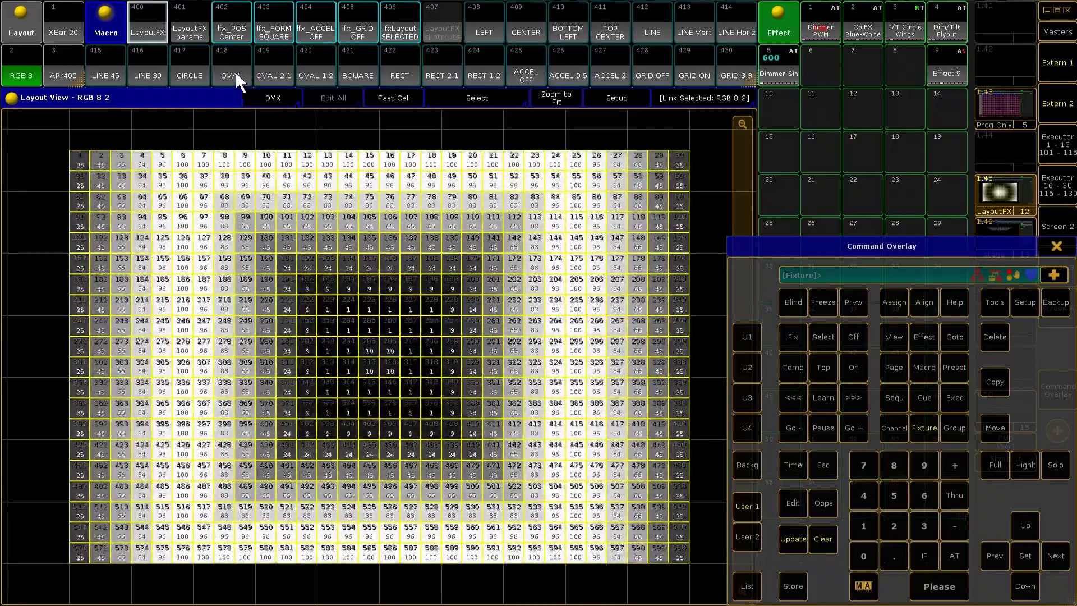
Step: Run LayoutFX with the OVAL form, and again with the CIRCLE form
{"action": "left_click", "coordinate": [240, 78]}
{"action": "left_click", "coordinate": [150, 40]}
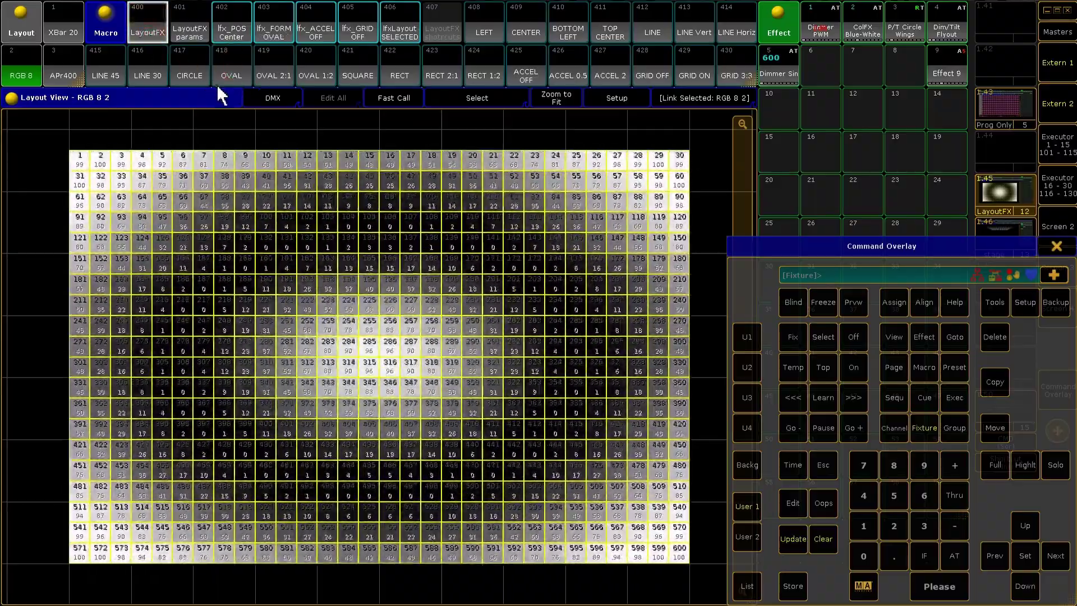
{"action": "left_click", "coordinate": [194, 75]}
{"action": "left_click", "coordinate": [149, 40]}
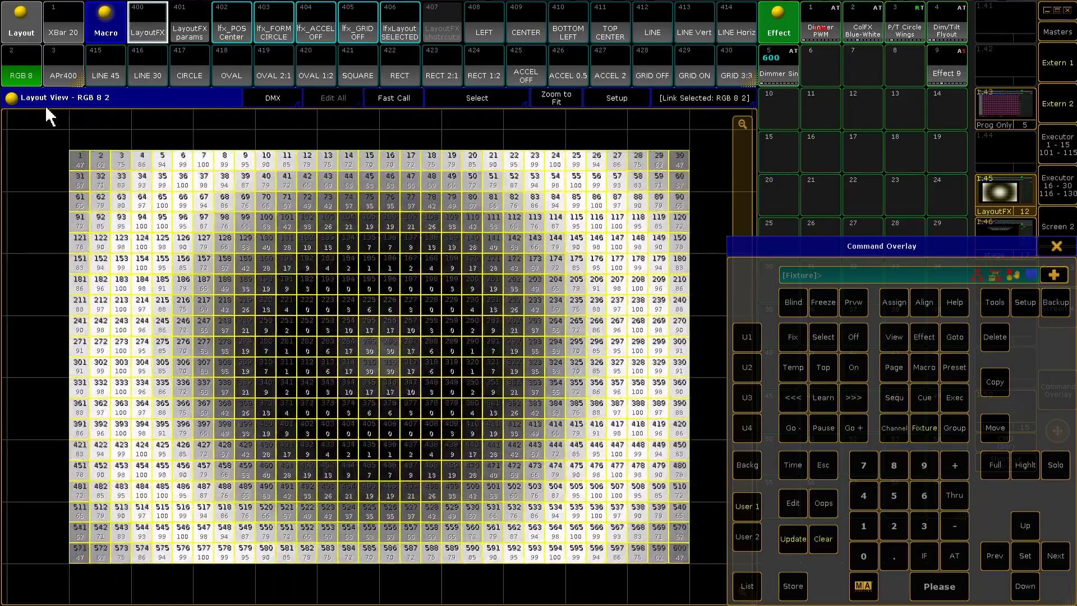
Step: Check the grid size in the layout options, turn the LayoutFX grid on and run LayoutFX
{"action": "left_click", "coordinate": [12, 98]}
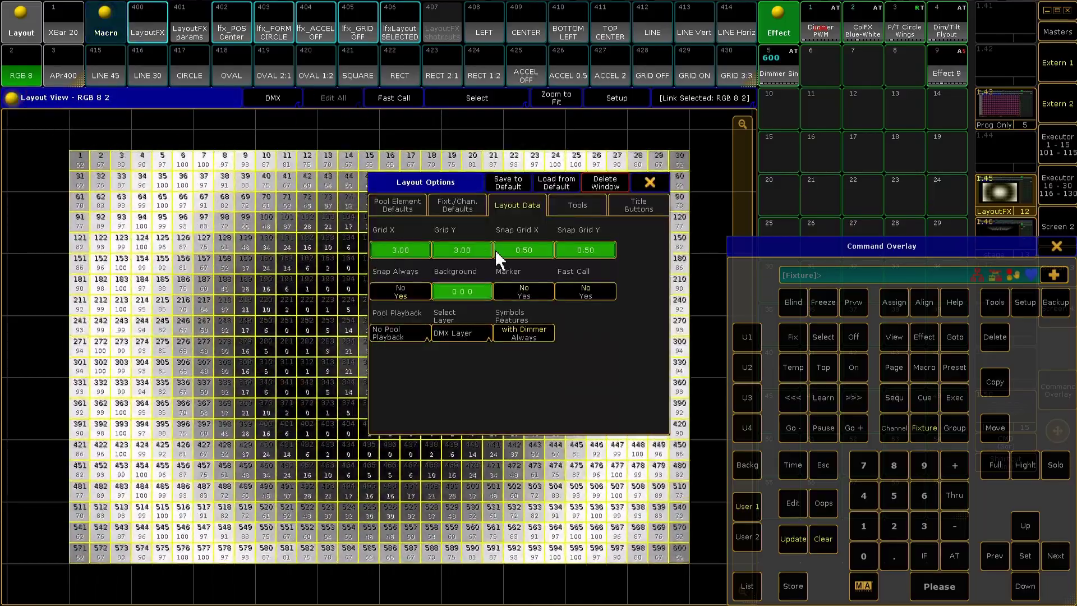
{"action": "left_click", "coordinate": [649, 182]}
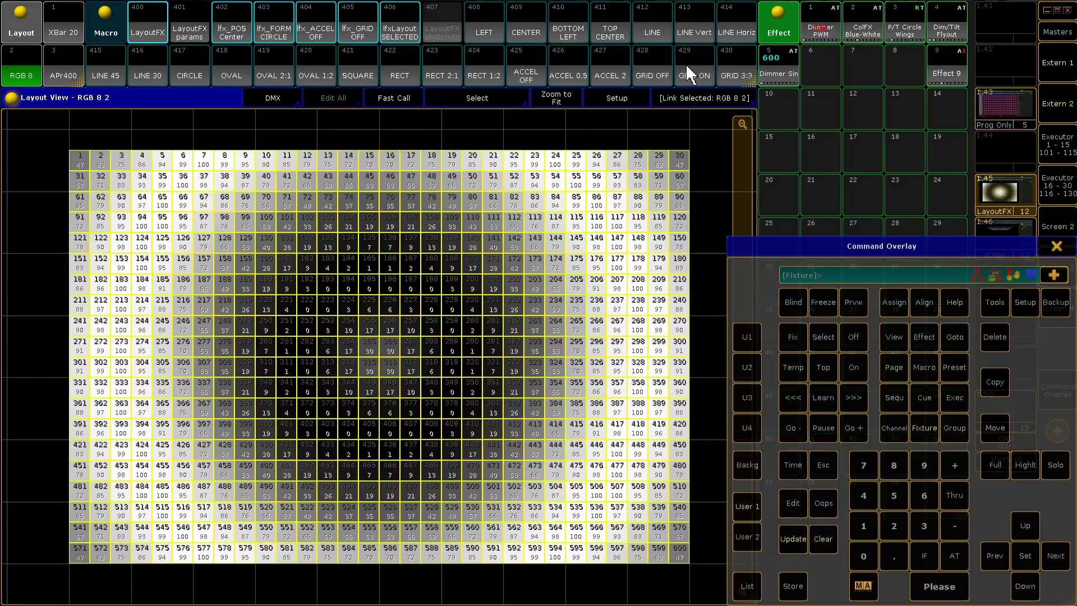
{"action": "left_click", "coordinate": [687, 69]}
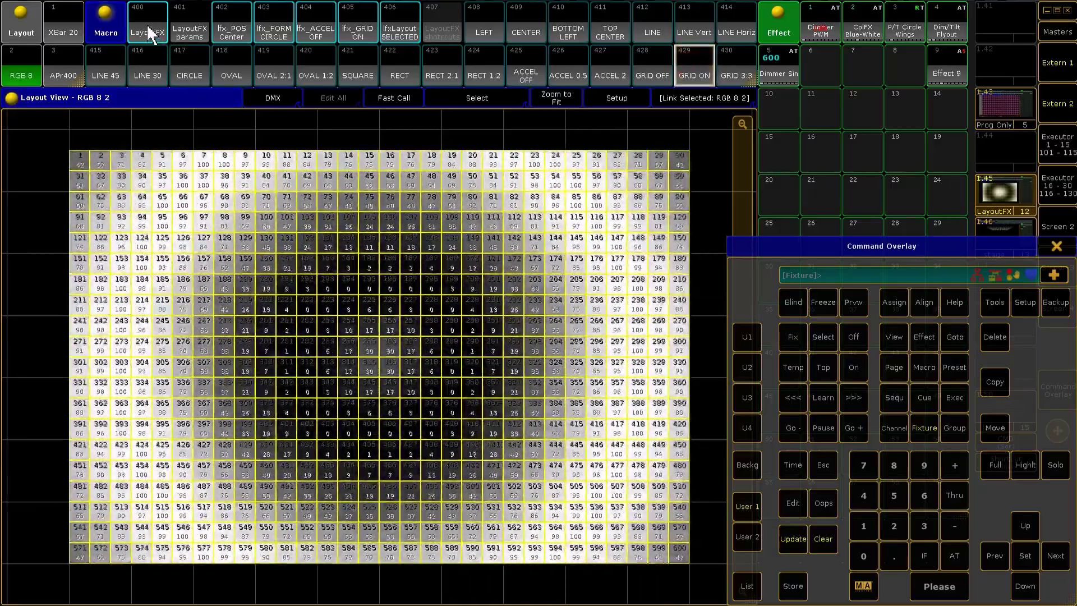
{"action": "left_click", "coordinate": [147, 23]}
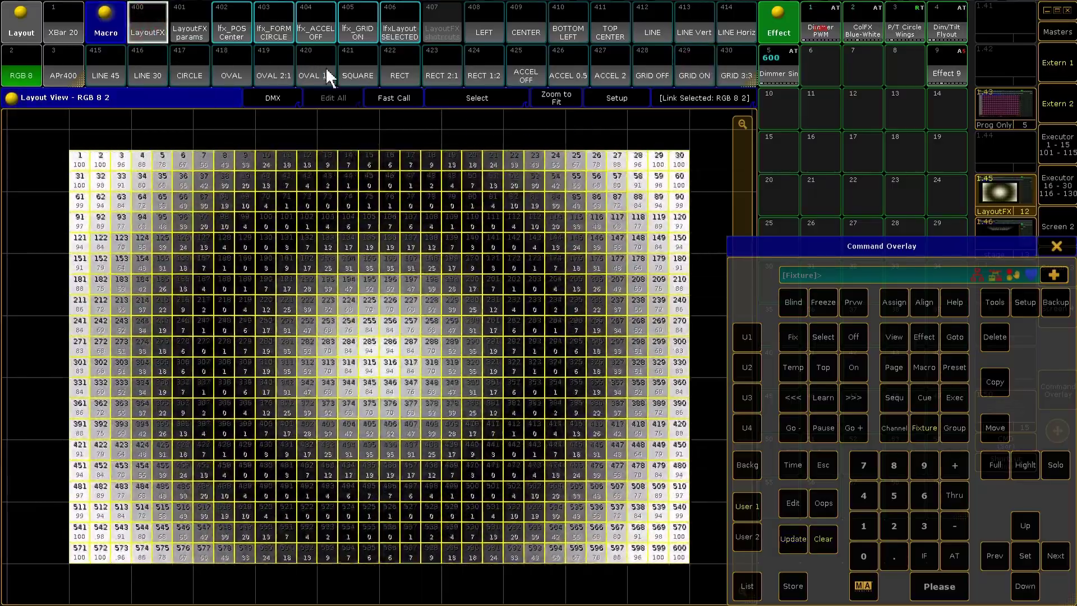
{"action": "left_click", "coordinate": [325, 66]}
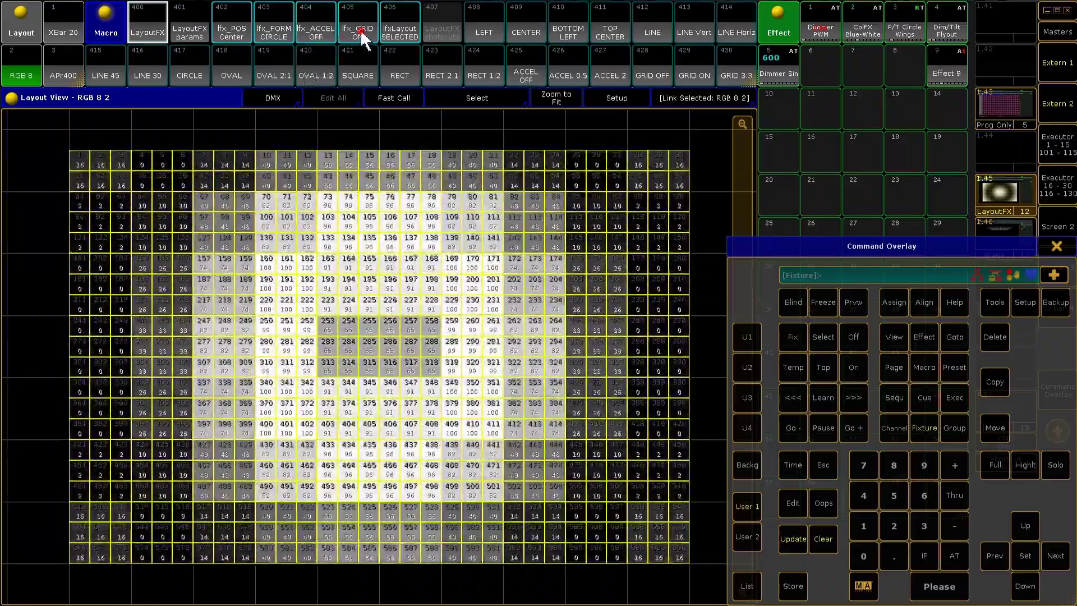
Step: Set the LayoutFX grid size to 4-2 and run LayoutFX
{"action": "left_click", "coordinate": [361, 29]}
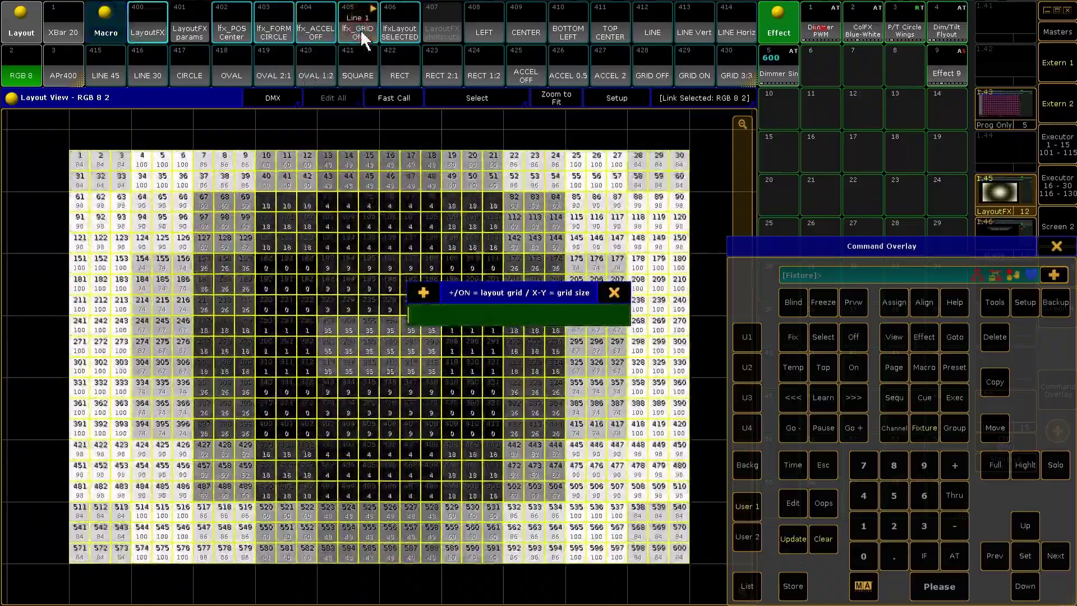
{"action": "type", "text": "4-2"}
{"action": "key", "text": "Return"}
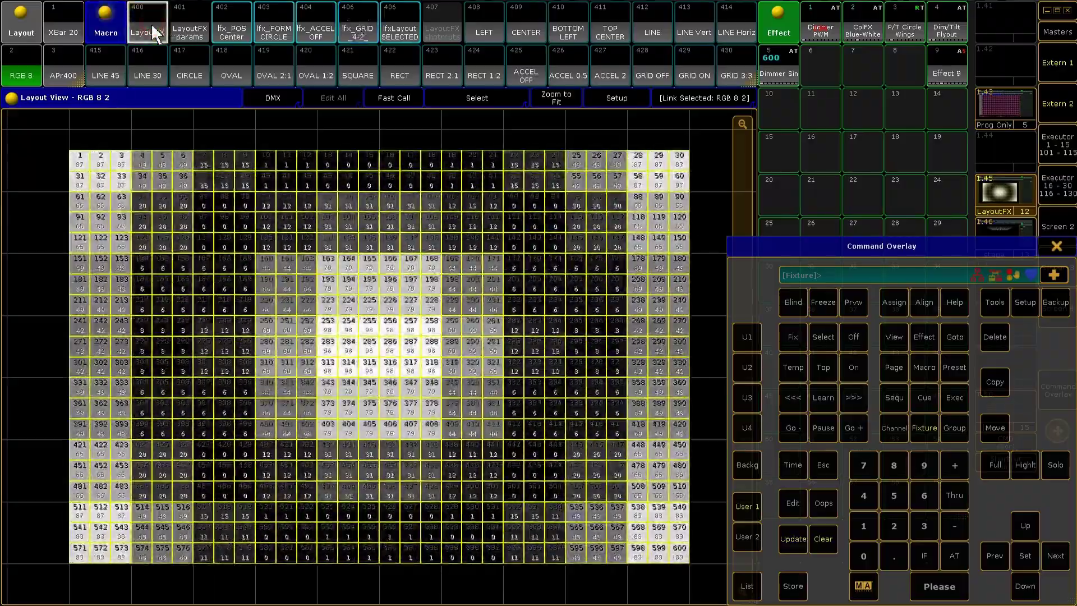
{"action": "left_click", "coordinate": [156, 34]}
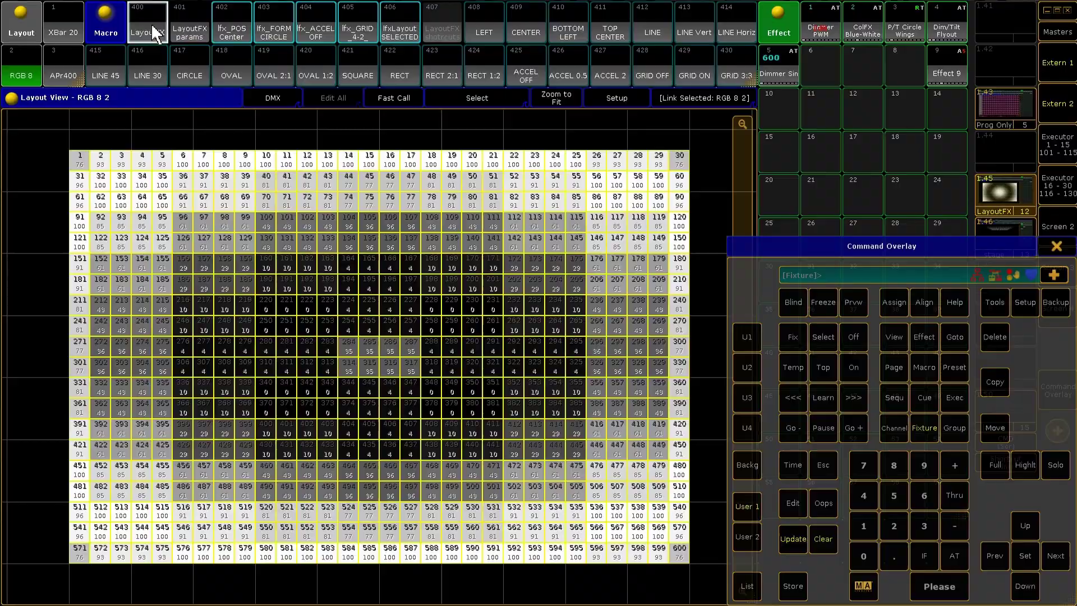
Step: Turn the LayoutFX grid off, set the acceleration to 0.3 and run LayoutFX
{"action": "left_click", "coordinate": [651, 70]}
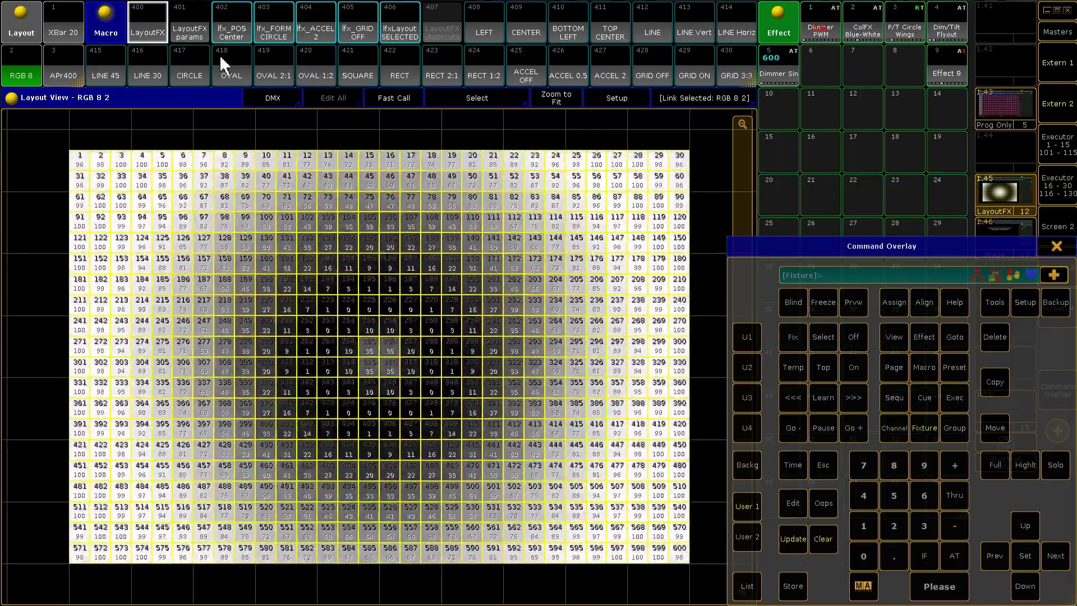
{"action": "left_click", "coordinate": [324, 34]}
{"action": "type", "text": "0."}
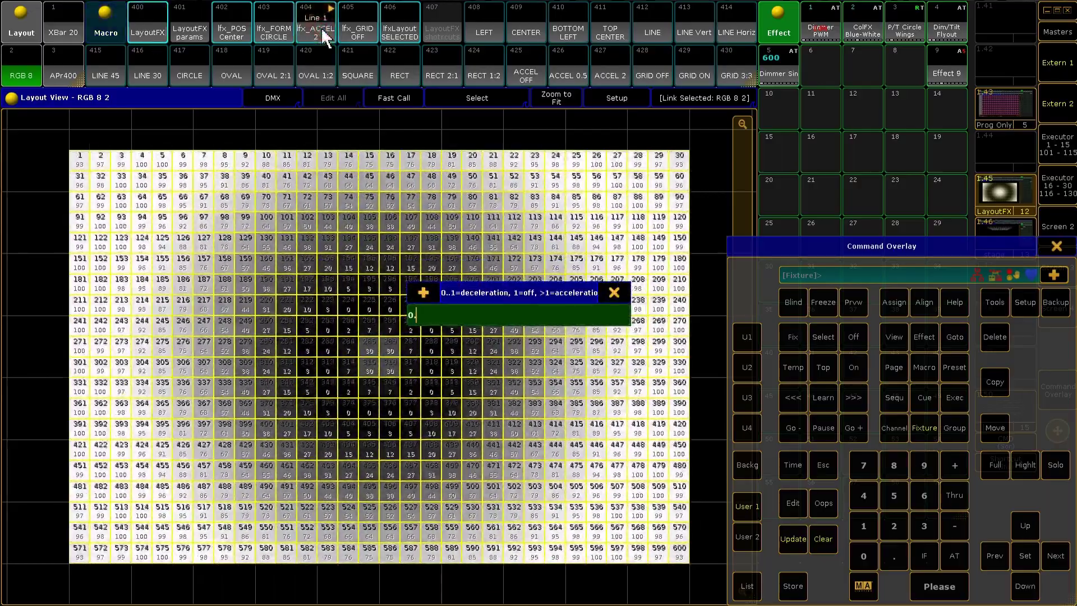
{"action": "type", "text": "3"}
{"action": "key", "text": "Return"}
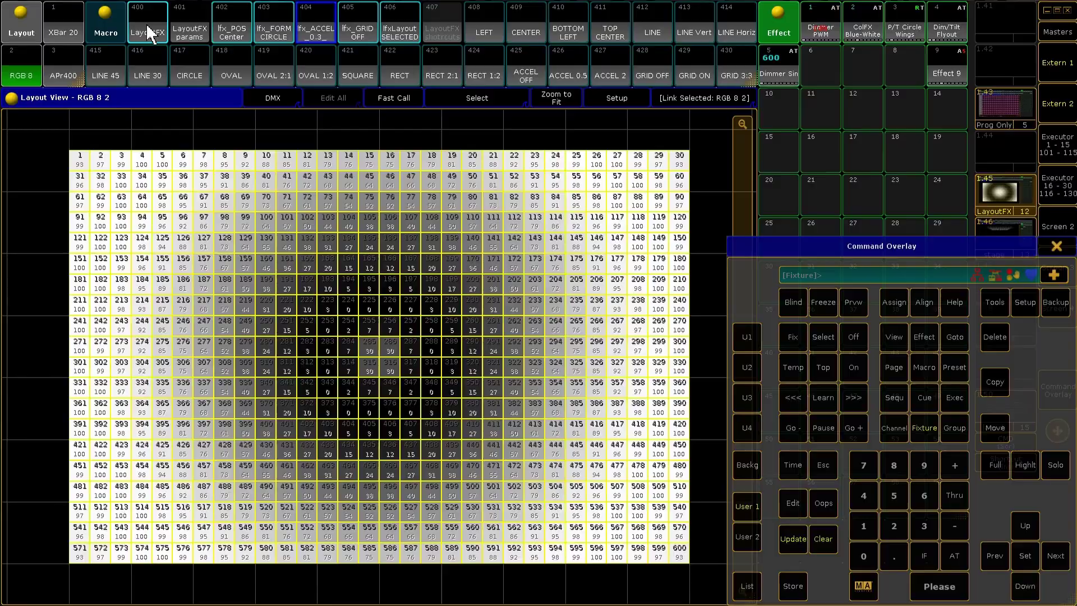
{"action": "left_click", "coordinate": [145, 32]}
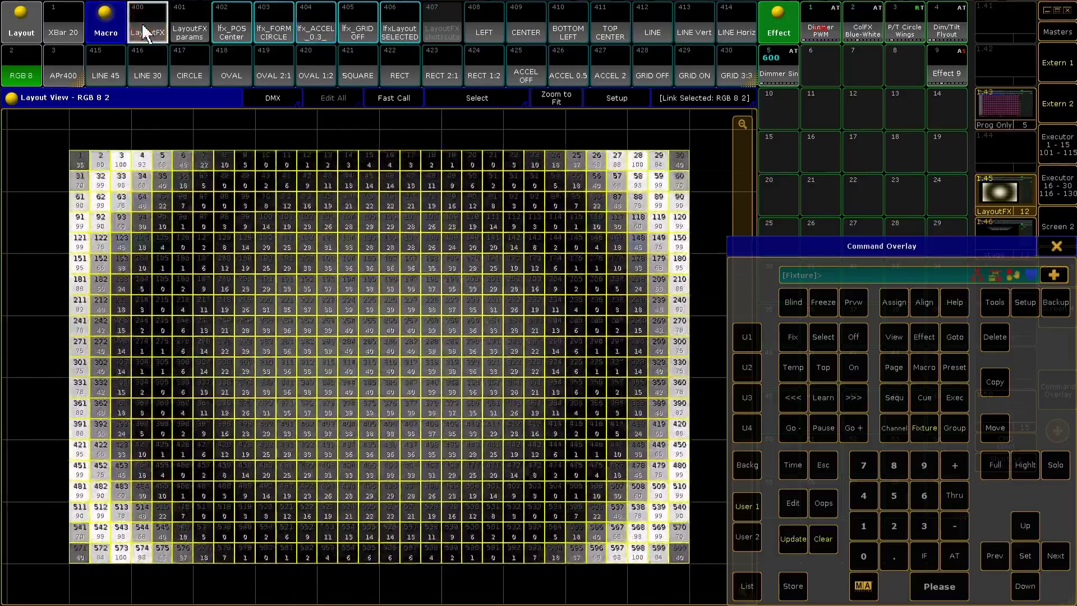
Step: Turn the LayoutFX acceleration off, set the Dimmer Sin effect to 2 groups and run LayoutFX
{"action": "left_click", "coordinate": [535, 75]}
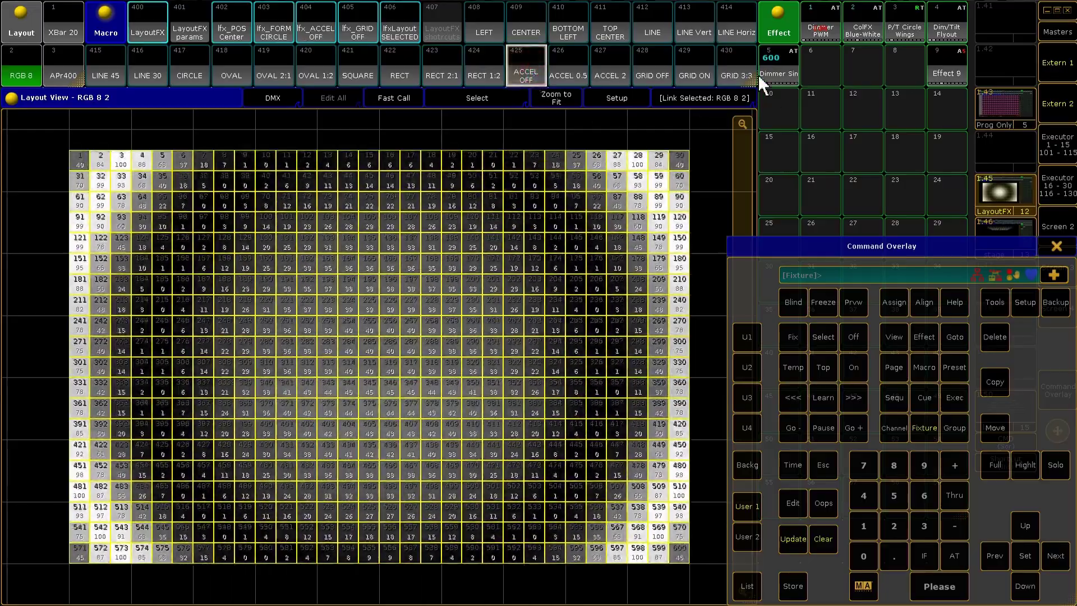
{"action": "left_click", "coordinate": [769, 66]}
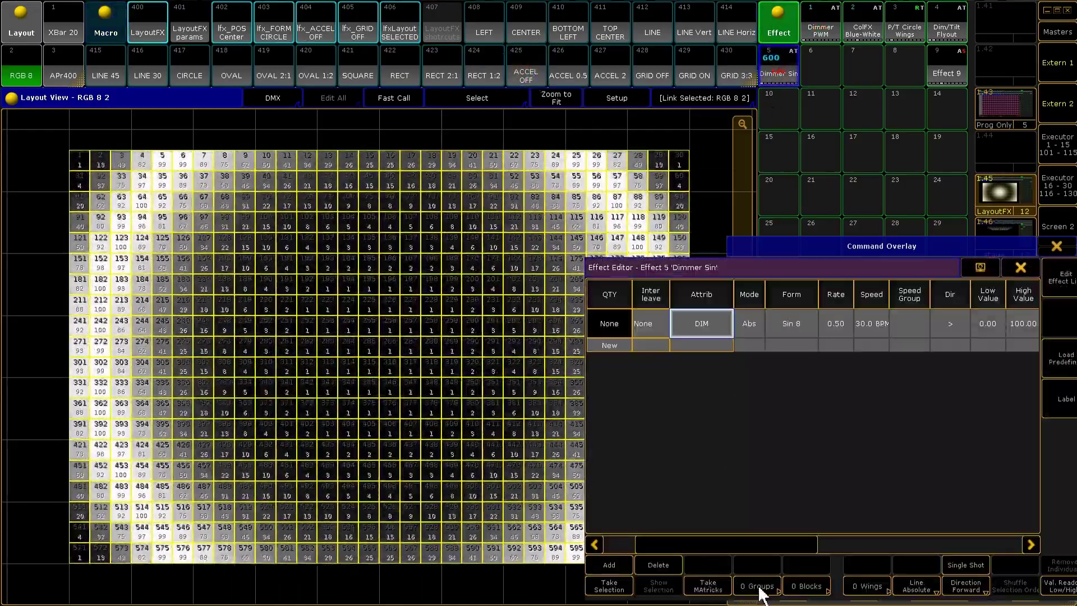
{"action": "left_click", "coordinate": [758, 585]}
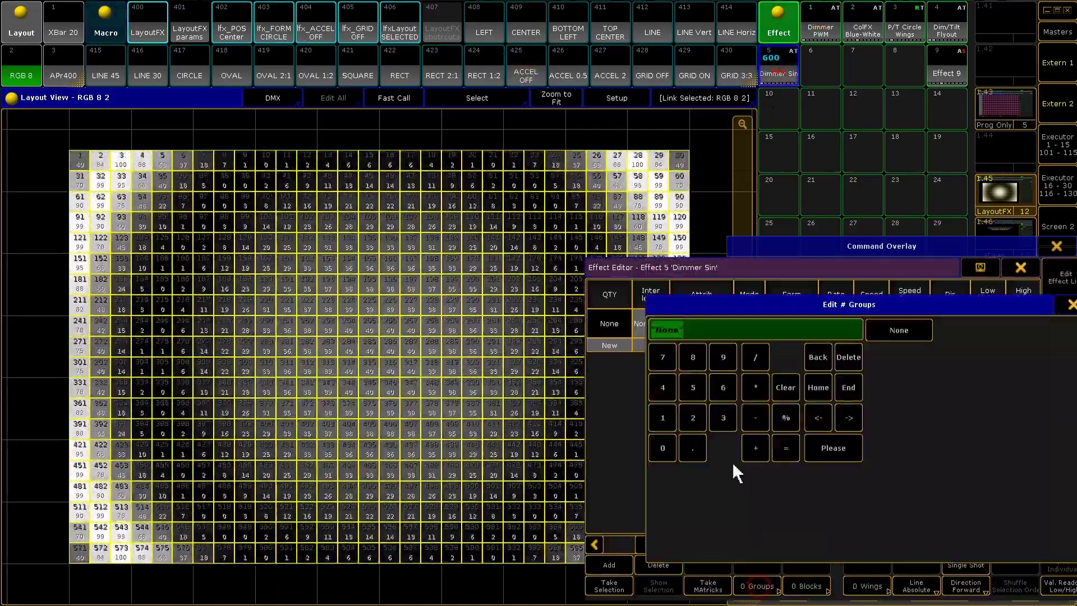
{"action": "left_click", "coordinate": [692, 417]}
{"action": "left_click", "coordinate": [833, 448]}
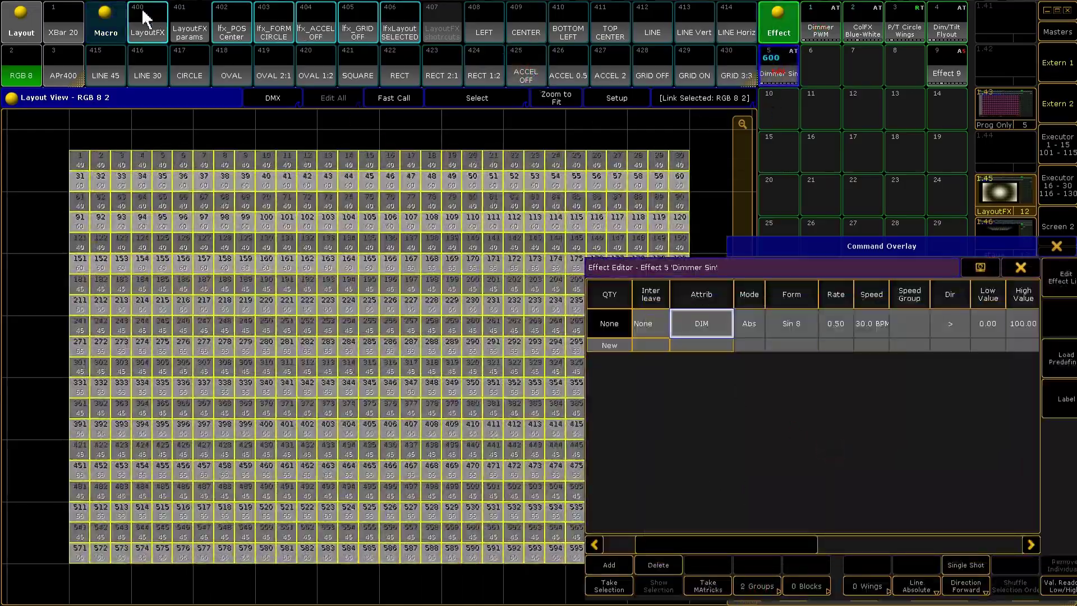
{"action": "left_click", "coordinate": [149, 16]}
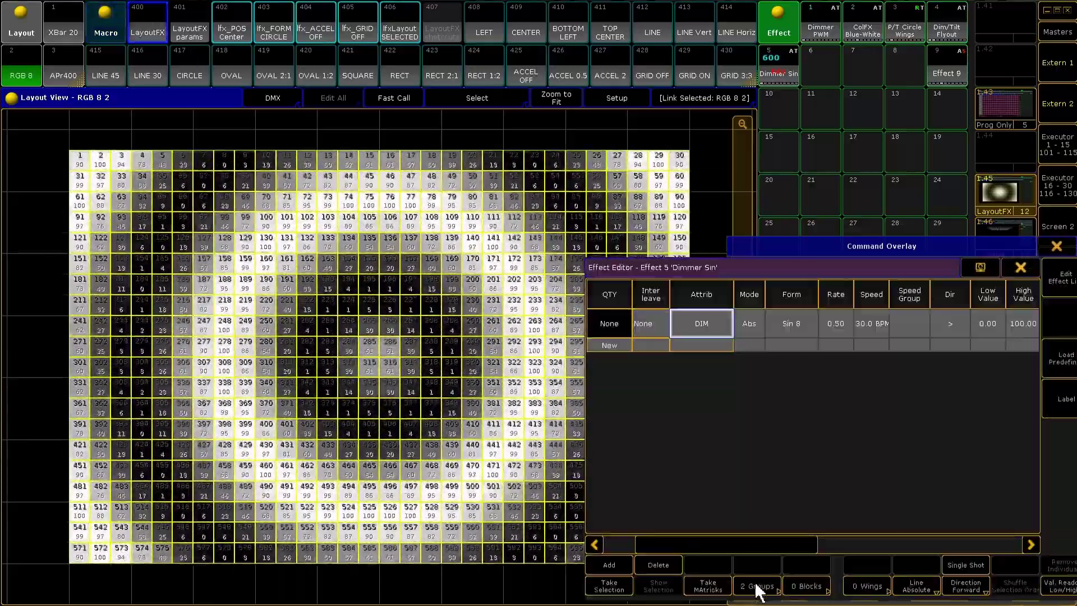
Step: Set the Dimmer Sin effect to 4 groups and run LayoutFX
{"action": "left_click", "coordinate": [758, 586]}
{"action": "left_click", "coordinate": [663, 387]}
{"action": "left_click", "coordinate": [832, 448]}
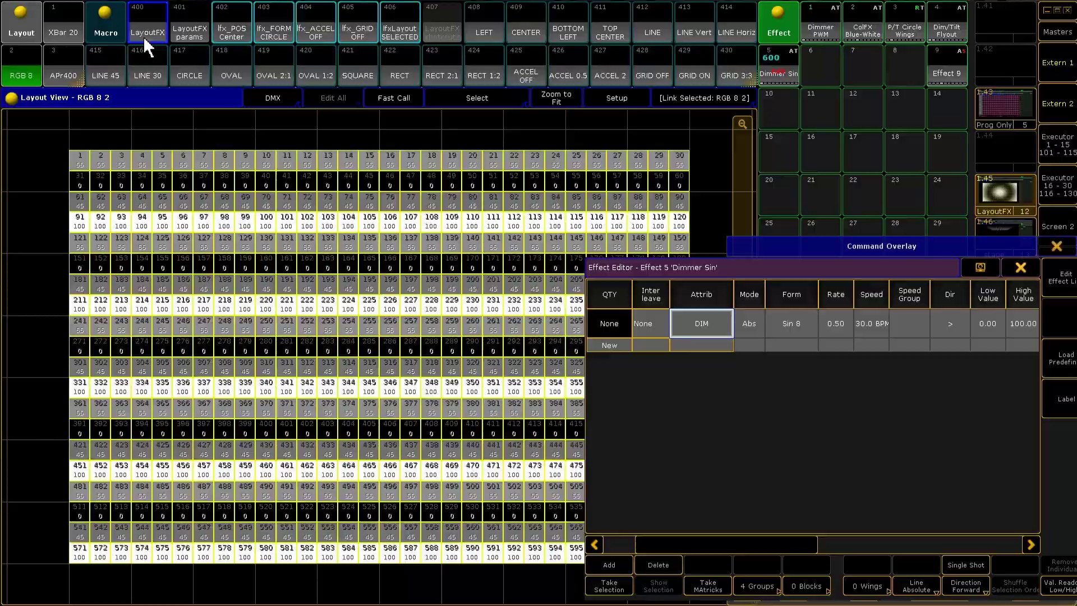
{"action": "left_click", "coordinate": [142, 35]}
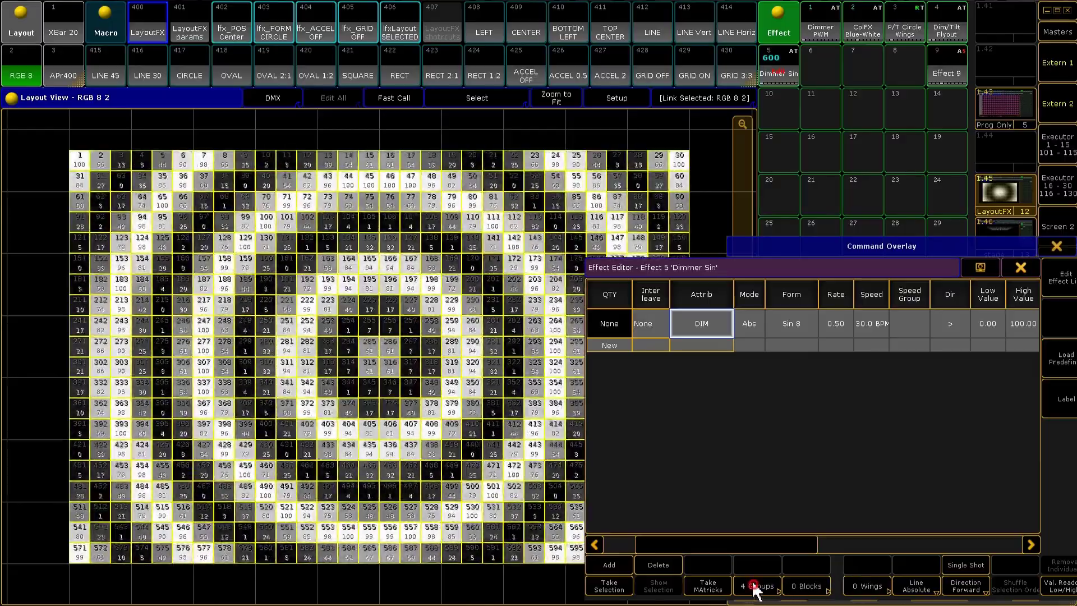
Step: Set the Dimmer Sin effect to 20 groups and run LayoutFX
{"action": "left_click", "coordinate": [754, 589]}
{"action": "left_click", "coordinate": [695, 428]}
{"action": "left_click", "coordinate": [658, 457]}
{"action": "left_click", "coordinate": [817, 453]}
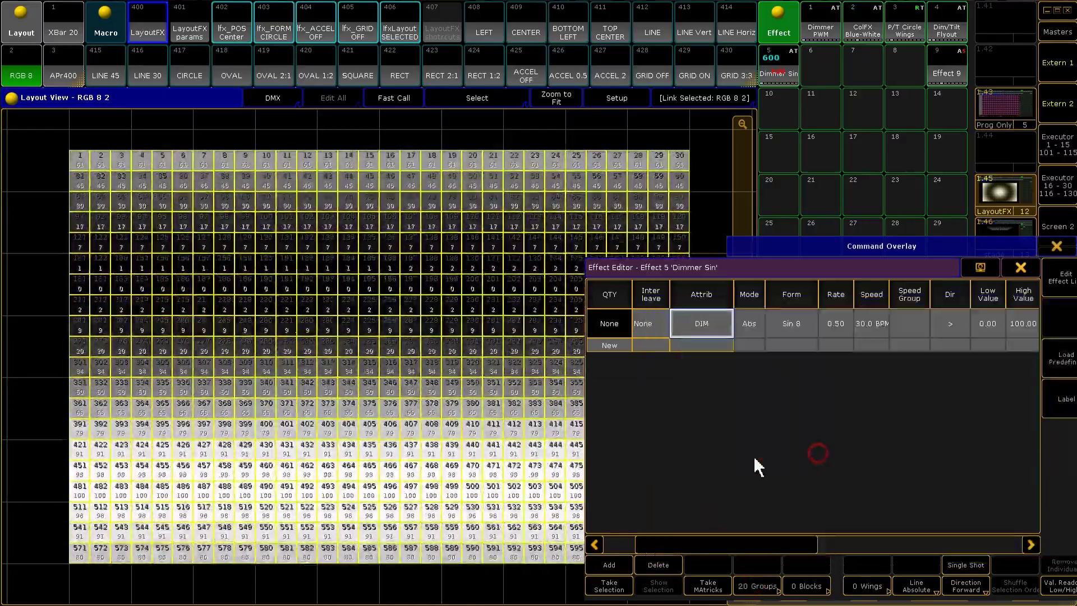
{"action": "left_click", "coordinate": [147, 28]}
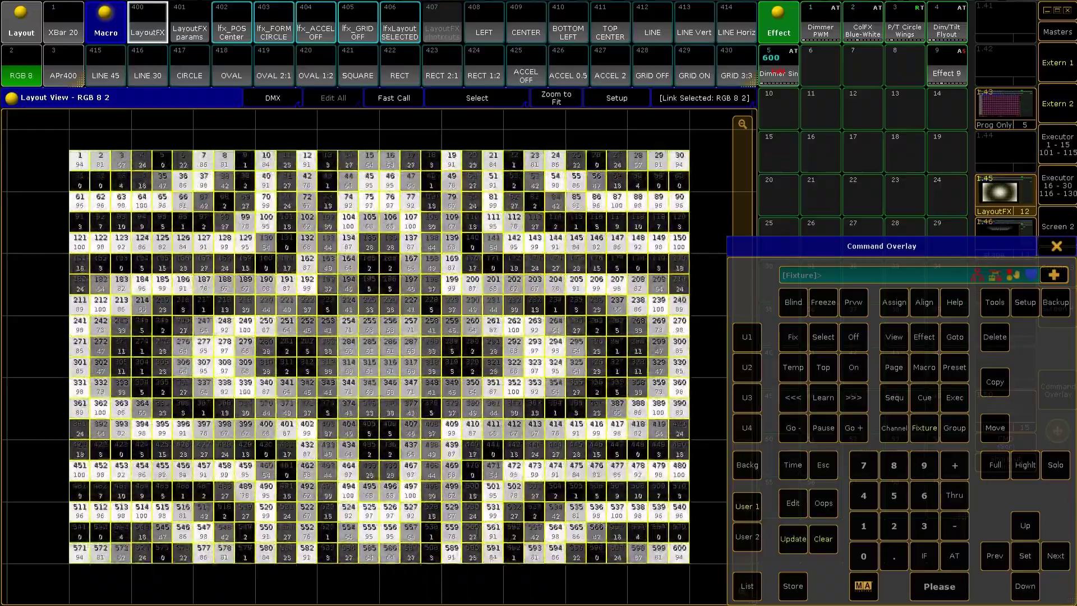
Step: Reset the Dimmer Sin effect's groups to 0, set its blocks to 6 and run LayoutFX
{"action": "left_click", "coordinate": [757, 586]}
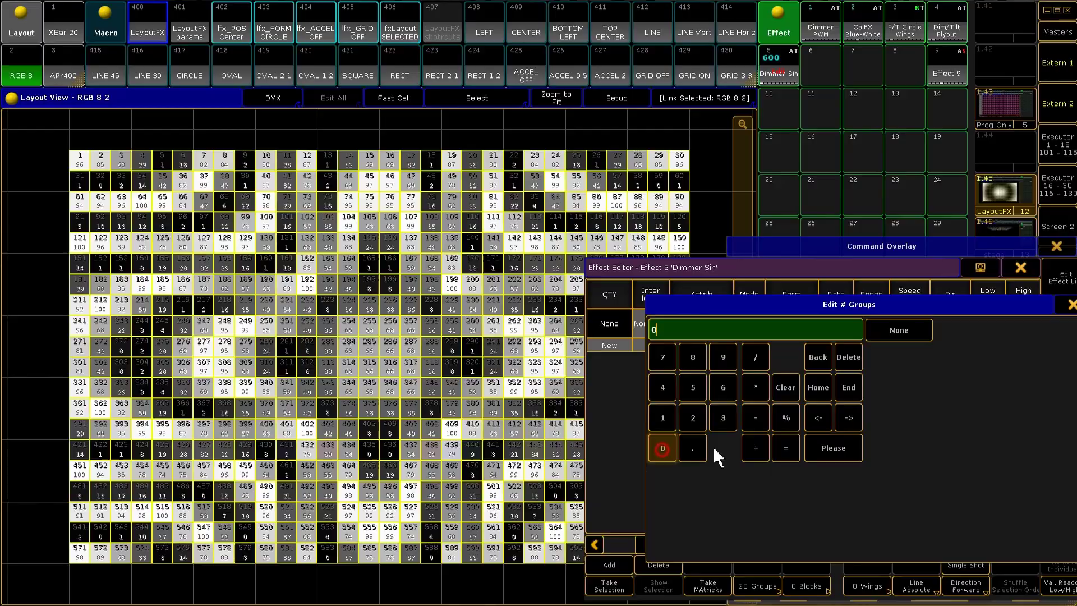
{"action": "type", "text": "0"}
{"action": "left_click", "coordinate": [834, 448]}
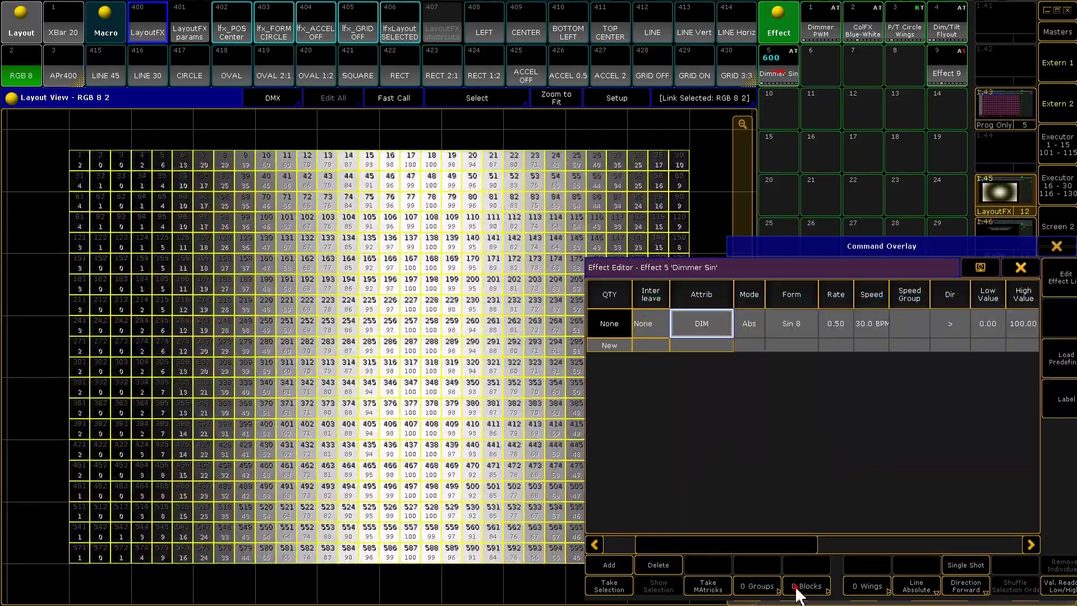
{"action": "left_click", "coordinate": [794, 589]}
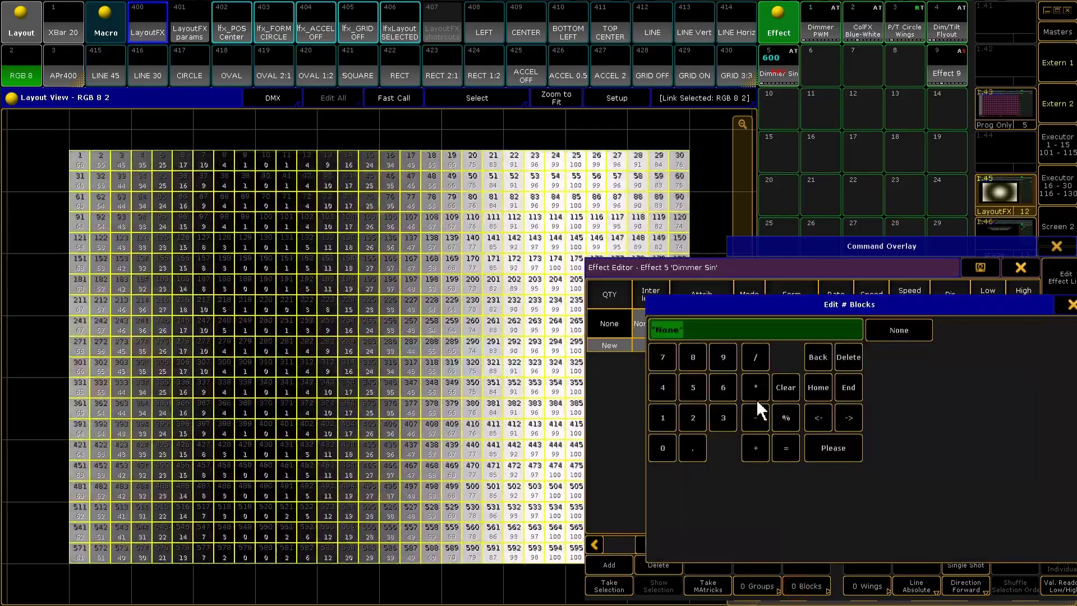
{"action": "left_click", "coordinate": [723, 387]}
{"action": "left_click", "coordinate": [833, 448]}
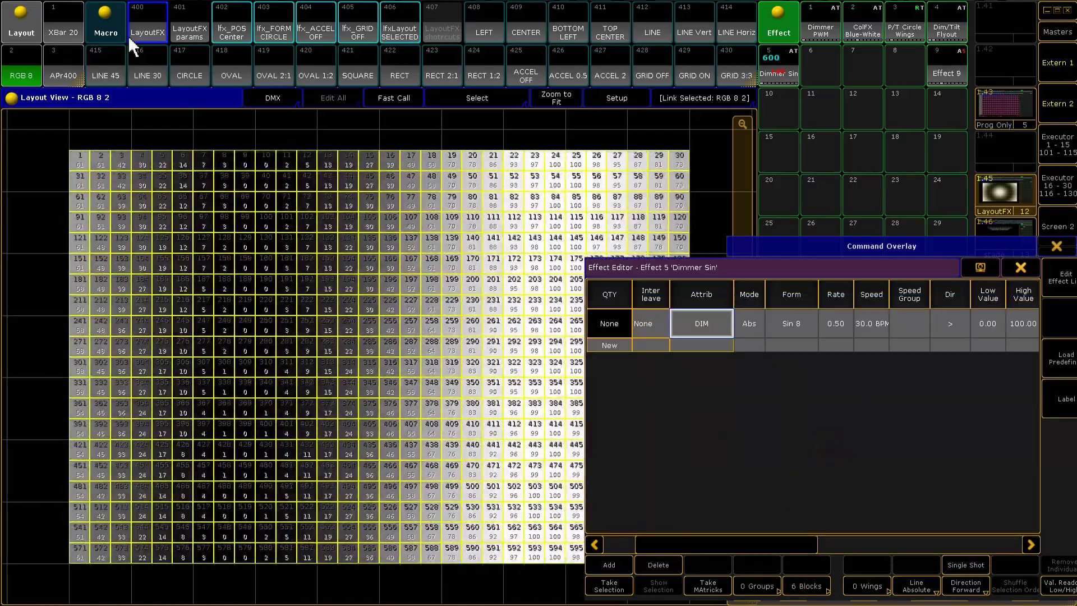
{"action": "left_click", "coordinate": [139, 37]}
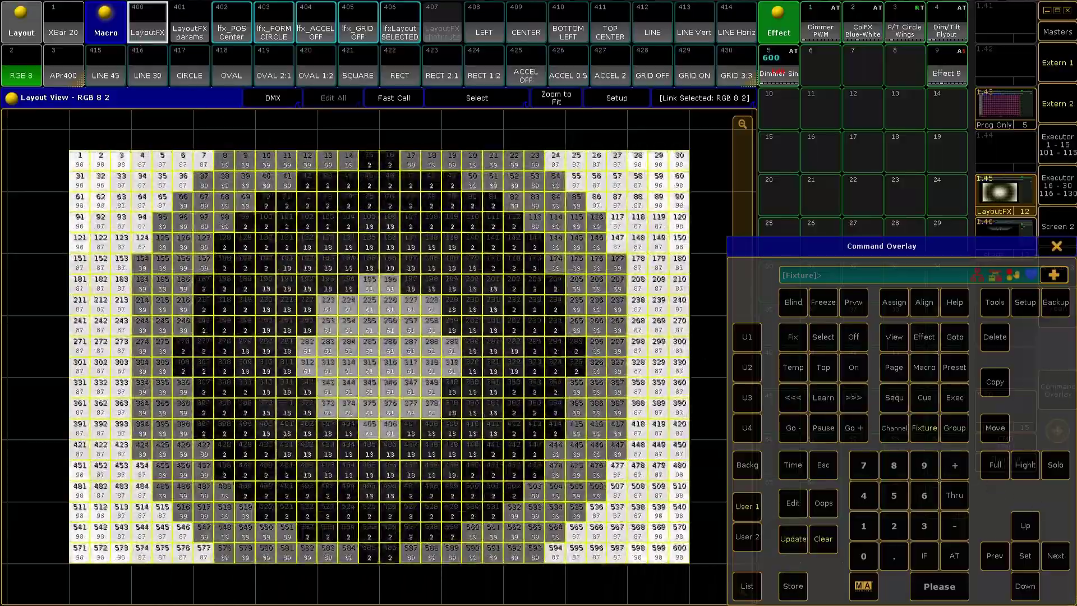
Step: Reset the Dimmer Sin effect's blocks to 0, set its wings to 3 and run LayoutFX
{"action": "key", "text": "0"}
{"action": "left_click", "coordinate": [816, 452]}
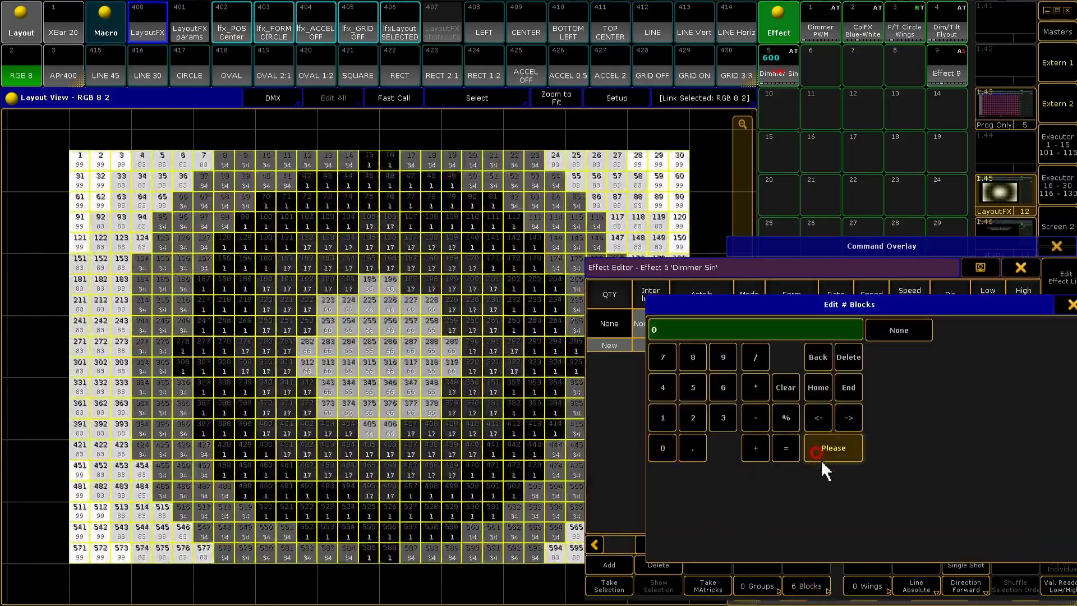
{"action": "left_click", "coordinate": [864, 585]}
{"action": "left_click", "coordinate": [723, 417]}
{"action": "left_click", "coordinate": [829, 446]}
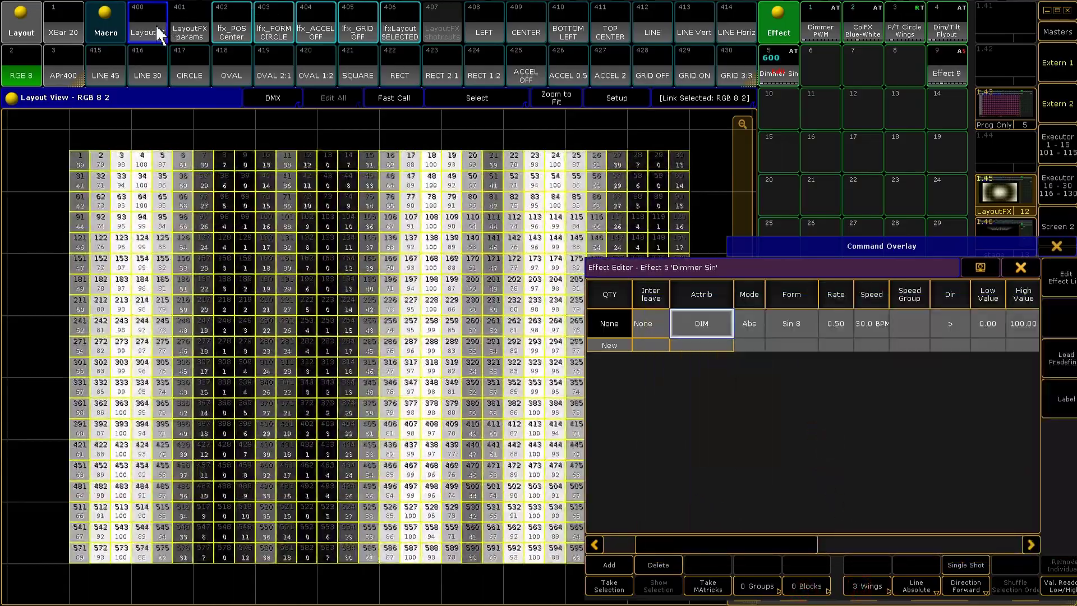
{"action": "left_click", "coordinate": [156, 25]}
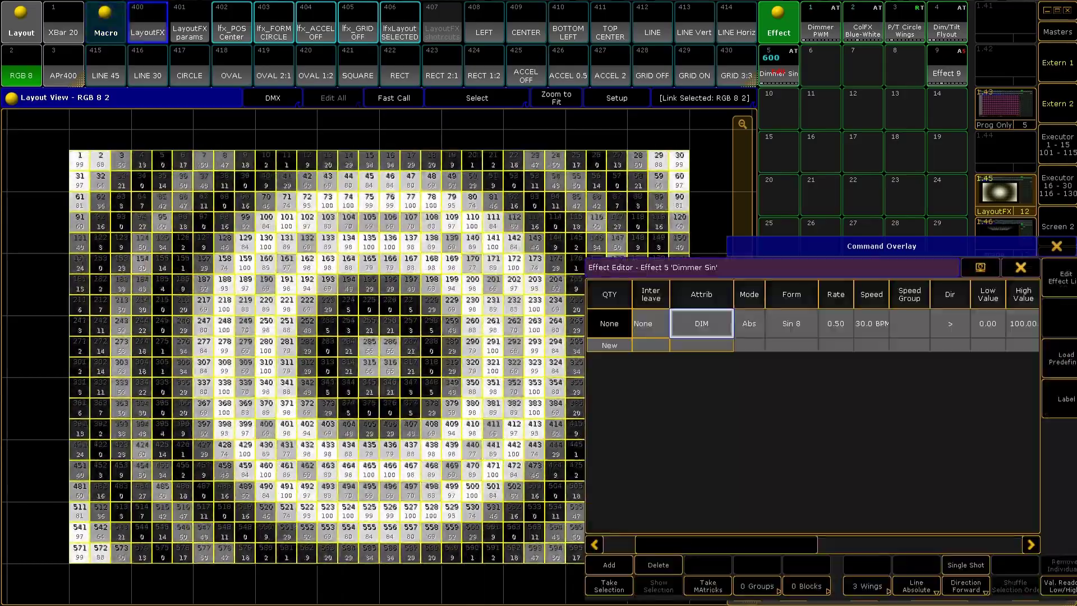
Step: Set the Dimmer Sin effect's wings to -3 and run LayoutFX
{"action": "left_click", "coordinate": [867, 586]}
{"action": "left_click", "coordinate": [752, 417]}
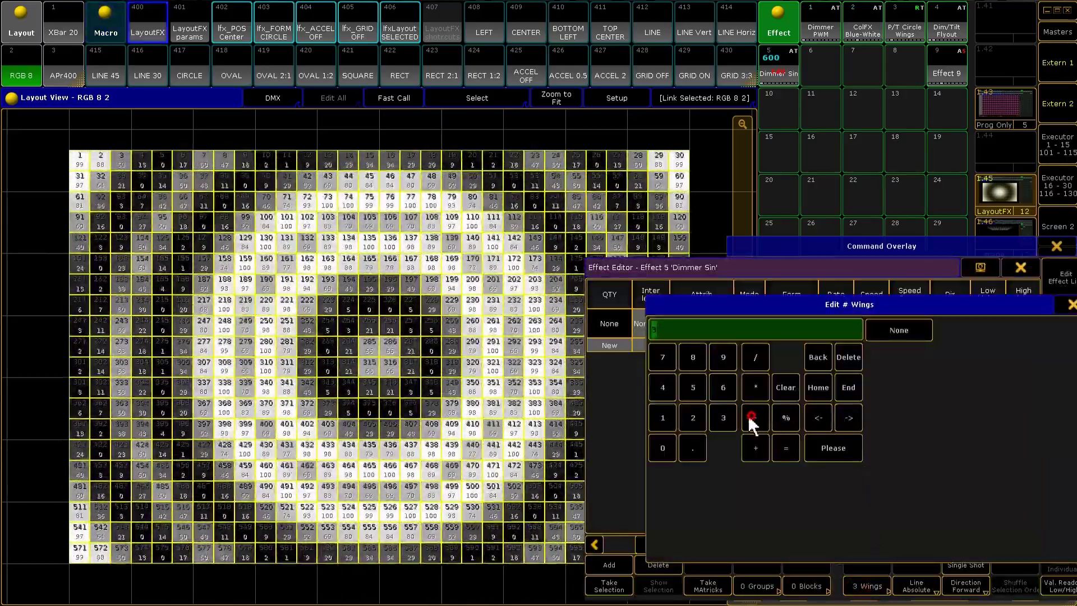
{"action": "left_click", "coordinate": [723, 417]}
{"action": "left_click", "coordinate": [833, 448]}
{"action": "left_click", "coordinate": [147, 23]}
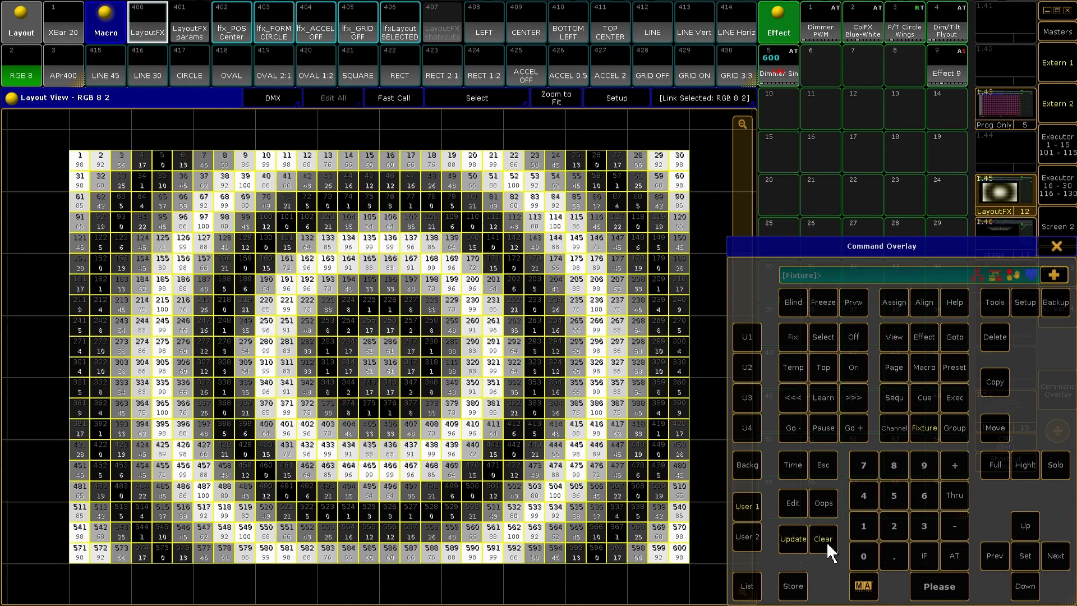
Step: Clear the programmer, switch to the APr400 layout, and apply a copy of the P/T Circle Wings effect made in effect slot 10
{"action": "left_click", "coordinate": [816, 541]}
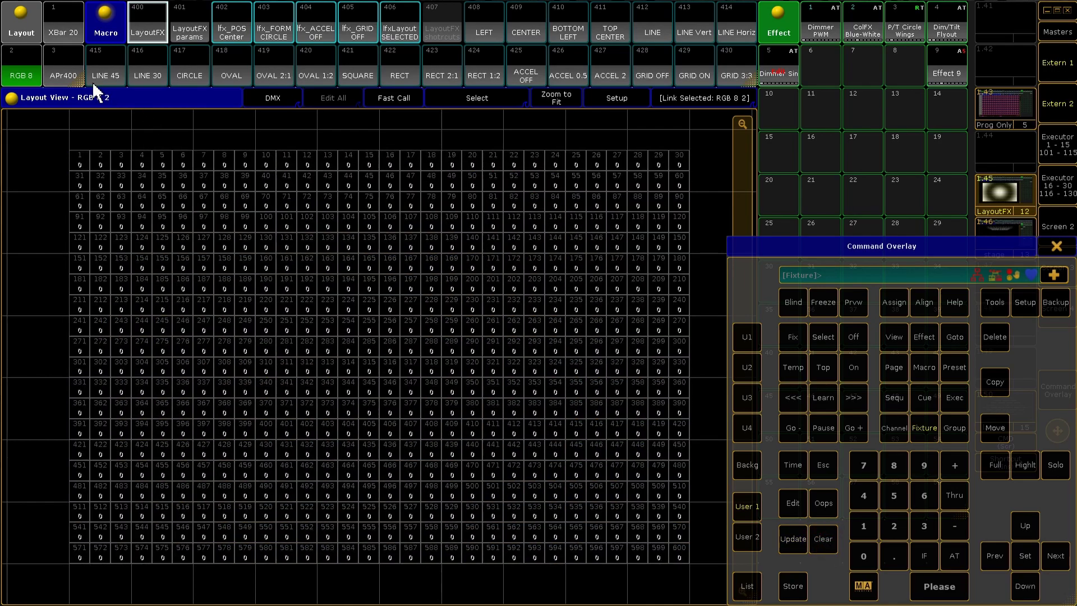
{"action": "left_click", "coordinate": [51, 66]}
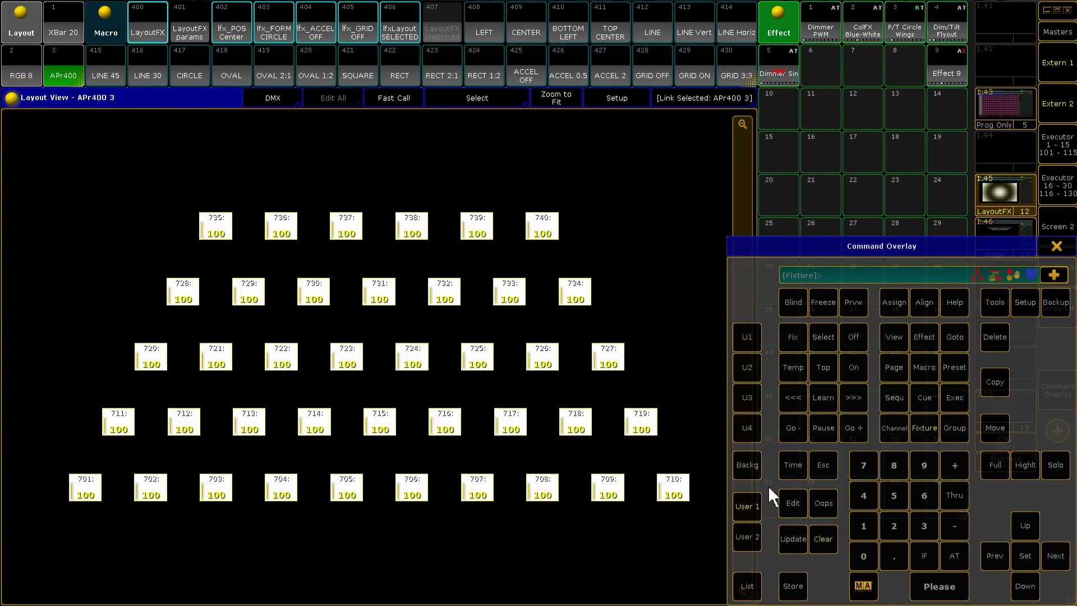
{"action": "left_click", "coordinate": [995, 385]}
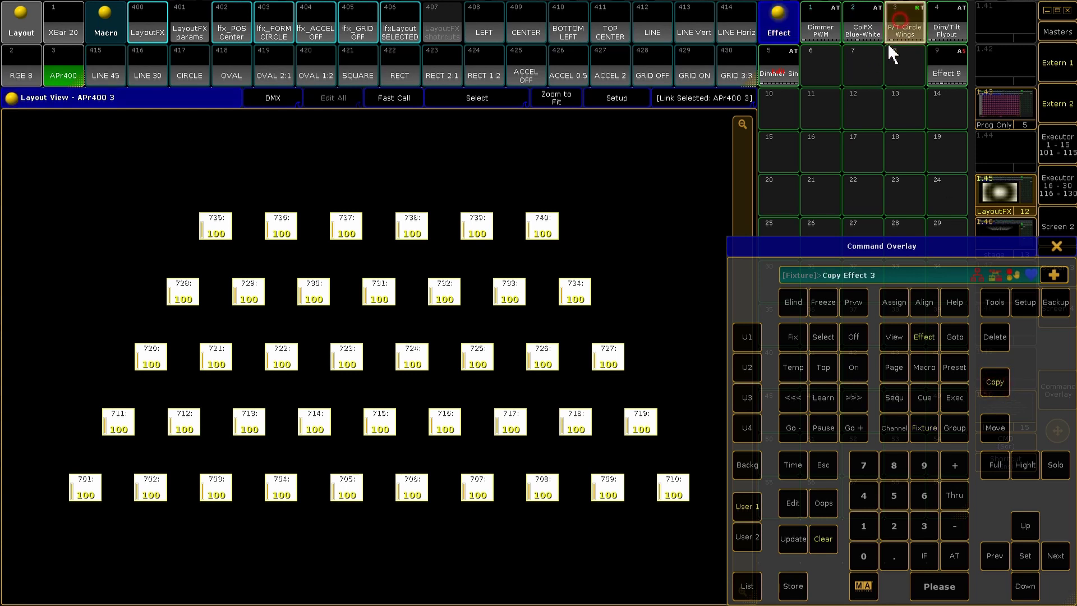
{"action": "left_click", "coordinate": [778, 114]}
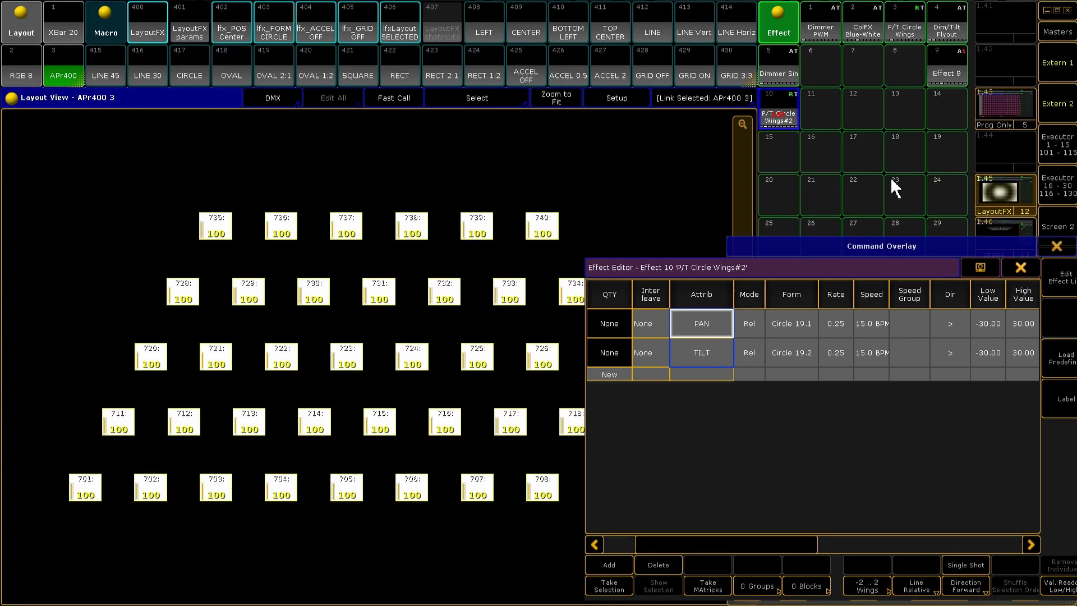
{"action": "left_click", "coordinate": [780, 114]}
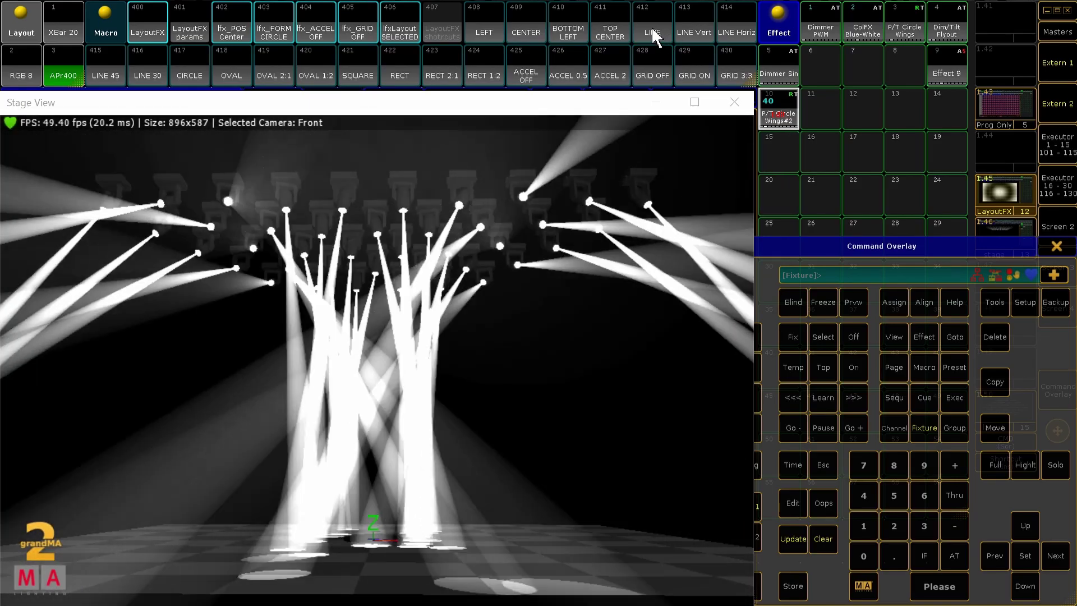
Step: Set the LayoutFX form to LINE and its position to Bottom, and run LayoutFX
{"action": "left_click", "coordinate": [653, 34]}
{"action": "left_click", "coordinate": [233, 33]}
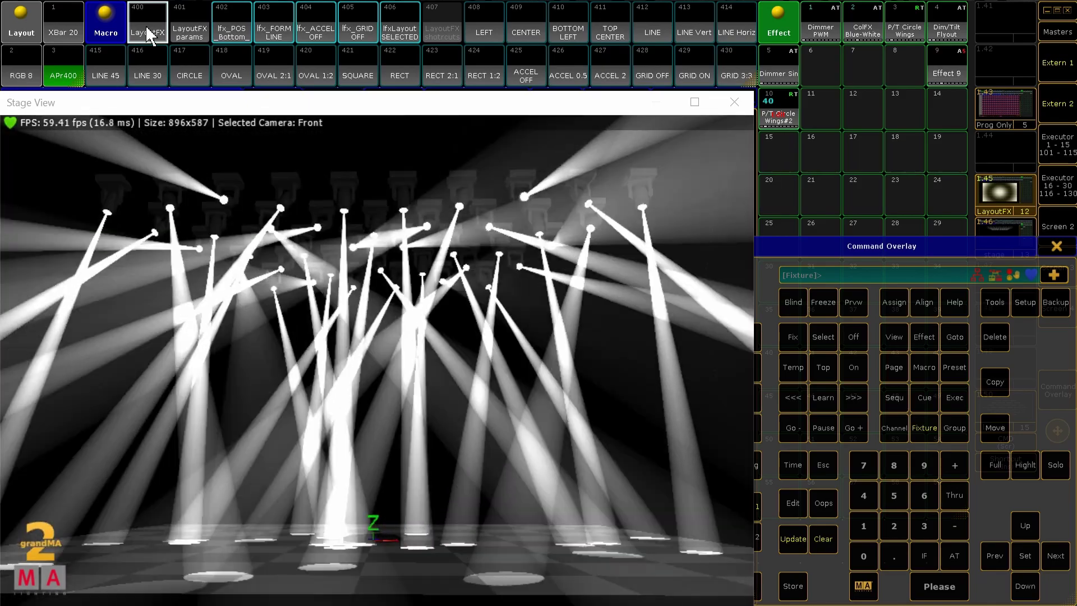
{"action": "left_click", "coordinate": [146, 25]}
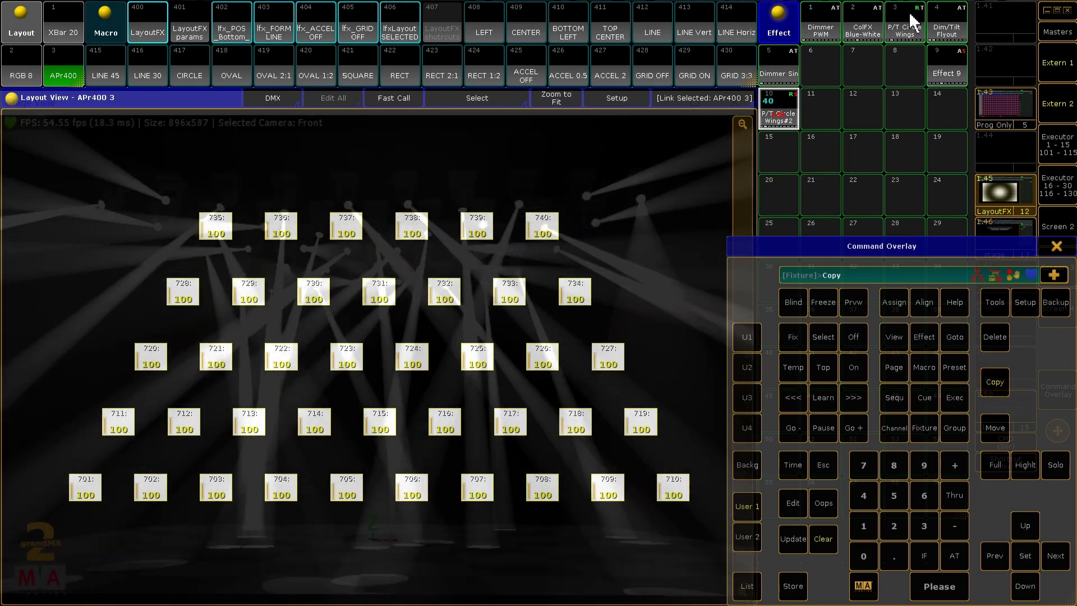
Step: Copy the P/T Circle Wings effect to effect slot 11 and set the LayoutFX position to Left
{"action": "left_click", "coordinate": [909, 15]}
{"action": "left_click", "coordinate": [826, 104]}
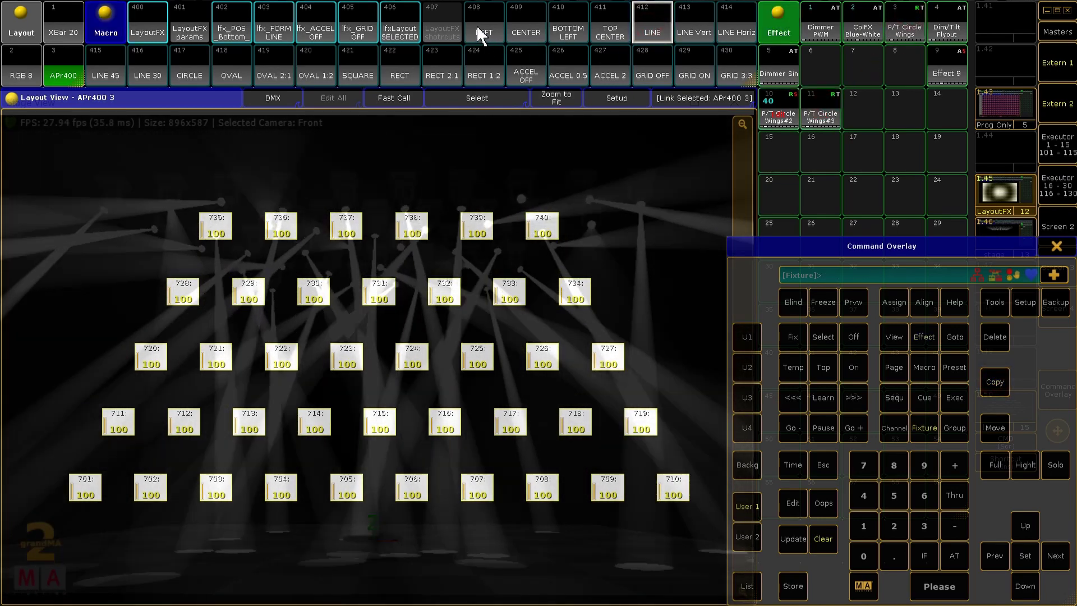
{"action": "left_click", "coordinate": [477, 24]}
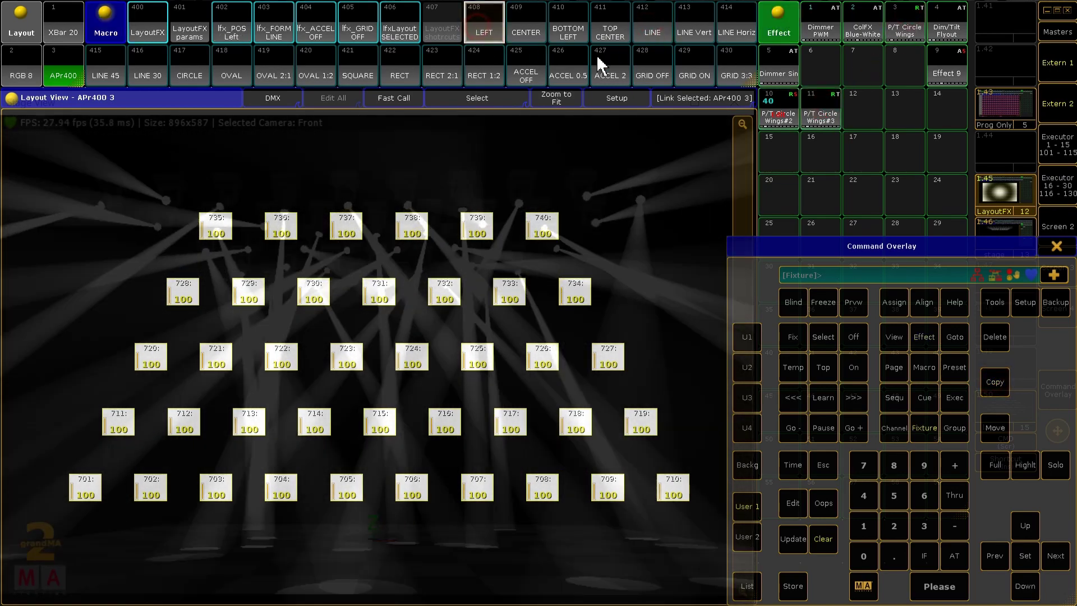
Step: Set the copied effect in slot 11 to 2 groups, apply it to the fixtures and run LayoutFX
{"action": "left_click", "coordinate": [819, 107]}
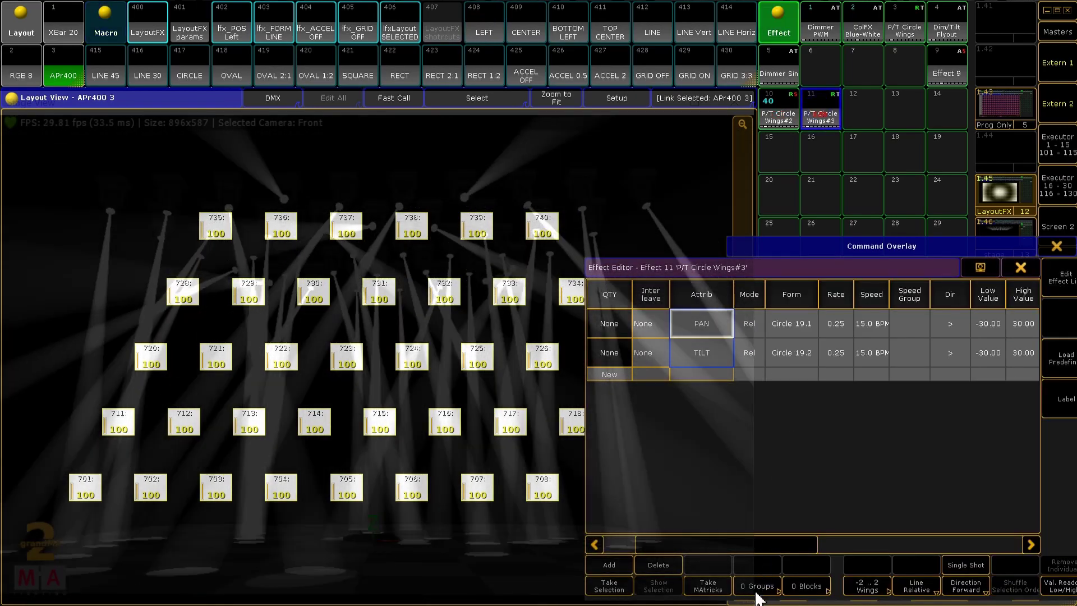
{"action": "left_click", "coordinate": [757, 586]}
{"action": "left_click", "coordinate": [693, 417]}
{"action": "left_click", "coordinate": [820, 448]}
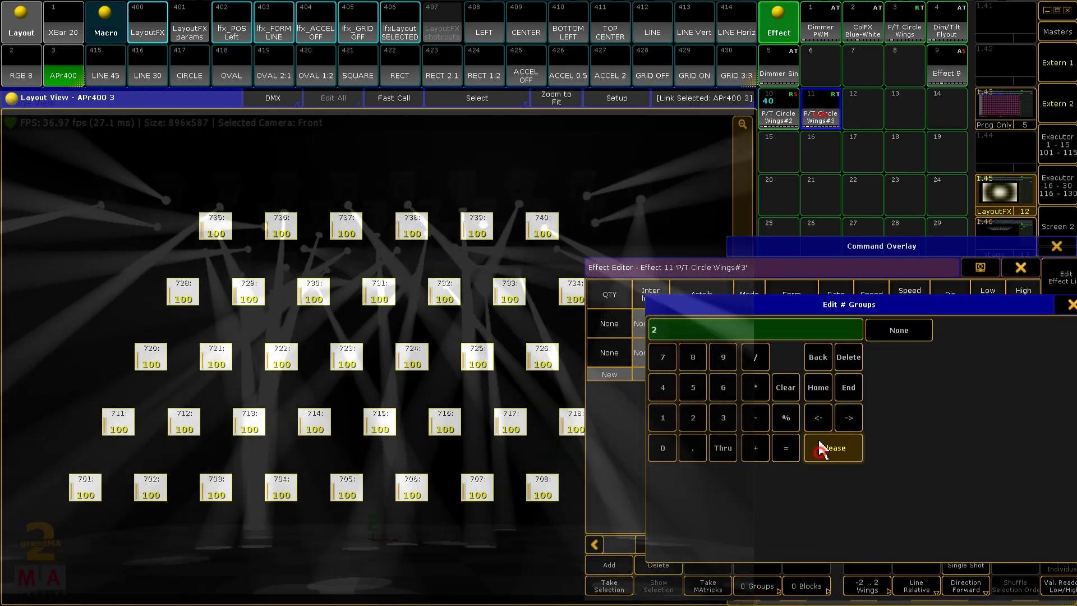
{"action": "left_click", "coordinate": [822, 120]}
{"action": "left_click", "coordinate": [155, 31]}
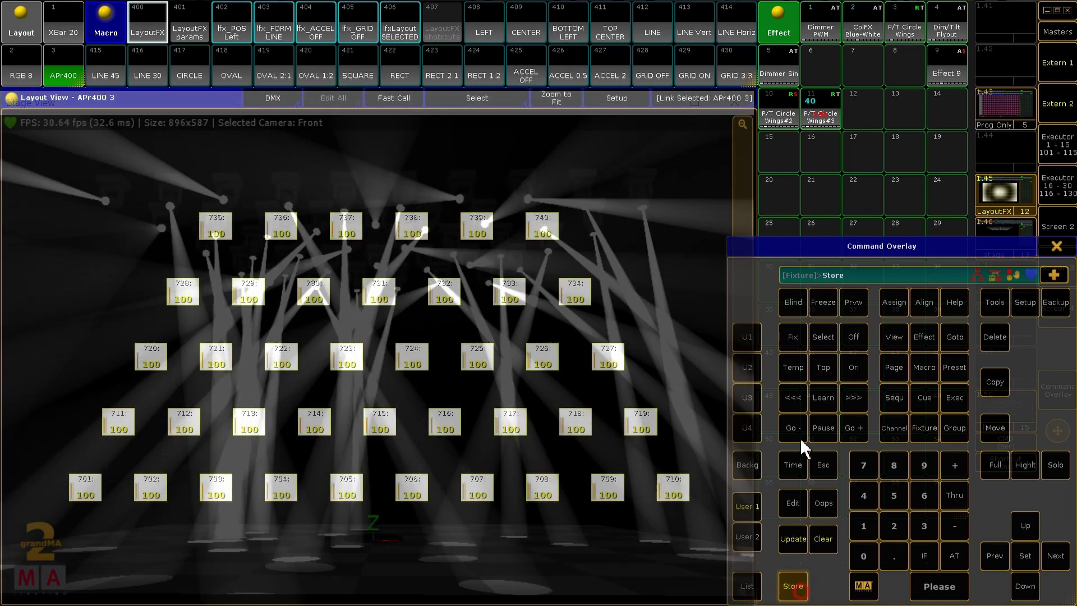
Step: Store the distributed pan/tilt effect into effect slot 11 and clear the programmer
{"action": "left_click", "coordinate": [817, 111]}
{"action": "left_click", "coordinate": [529, 330]}
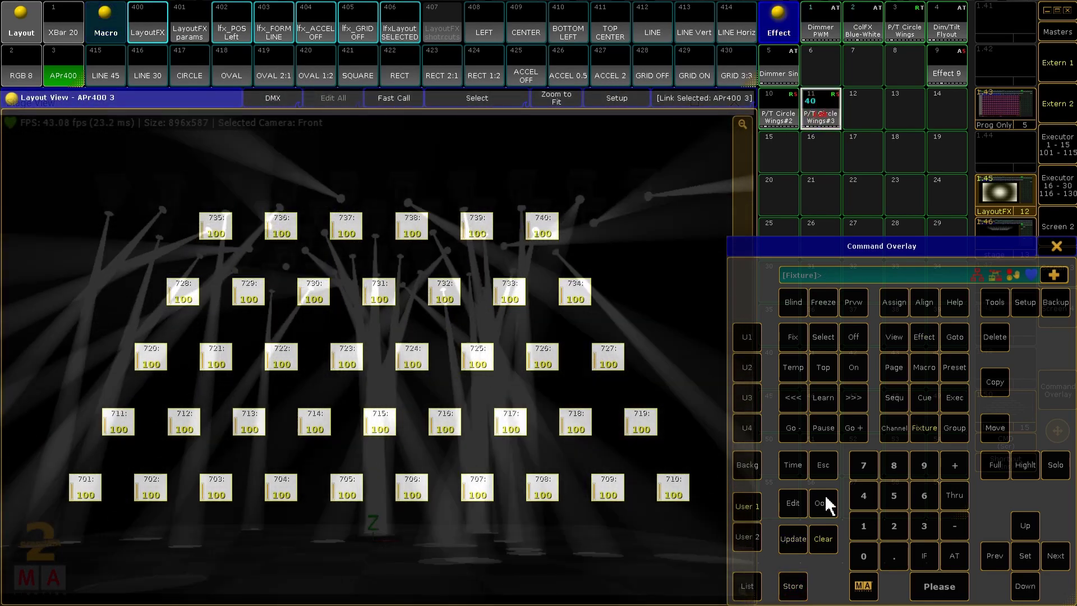
{"action": "left_click", "coordinate": [823, 539]}
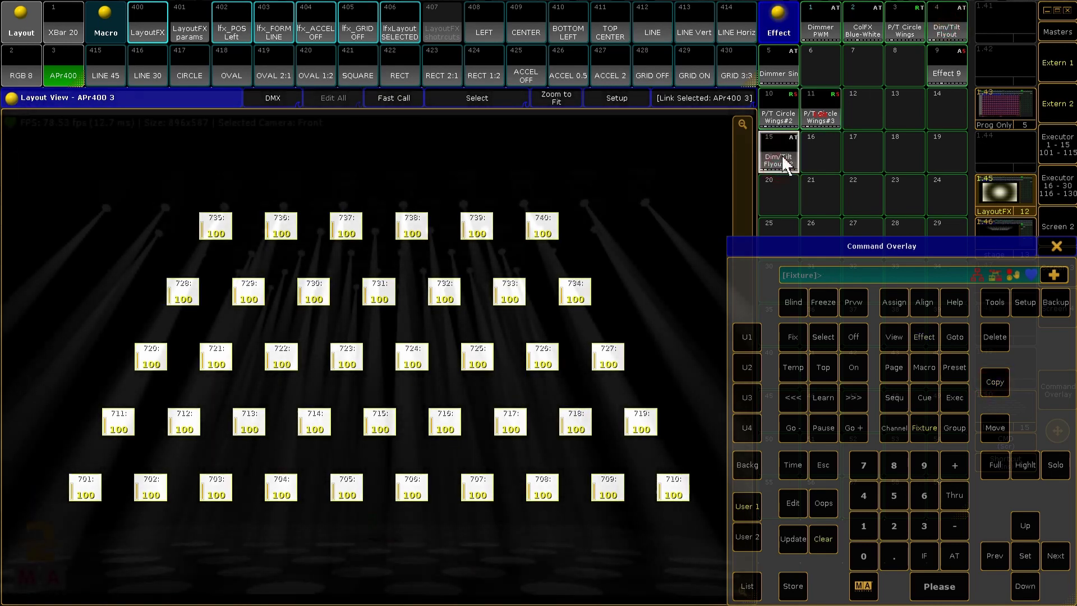
Step: Apply the Dim/Tilt Flyout copy in effect slot 15 and distribute it with LayoutFX using form LINEH and position TopCenter
{"action": "left_click", "coordinate": [784, 163]}
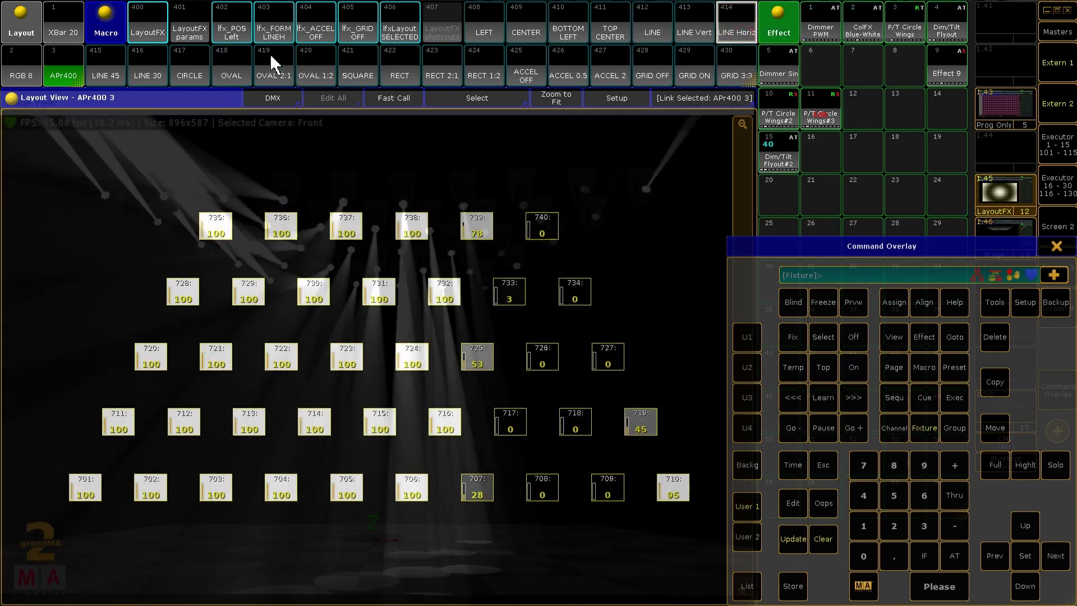
{"action": "left_click", "coordinate": [233, 43]}
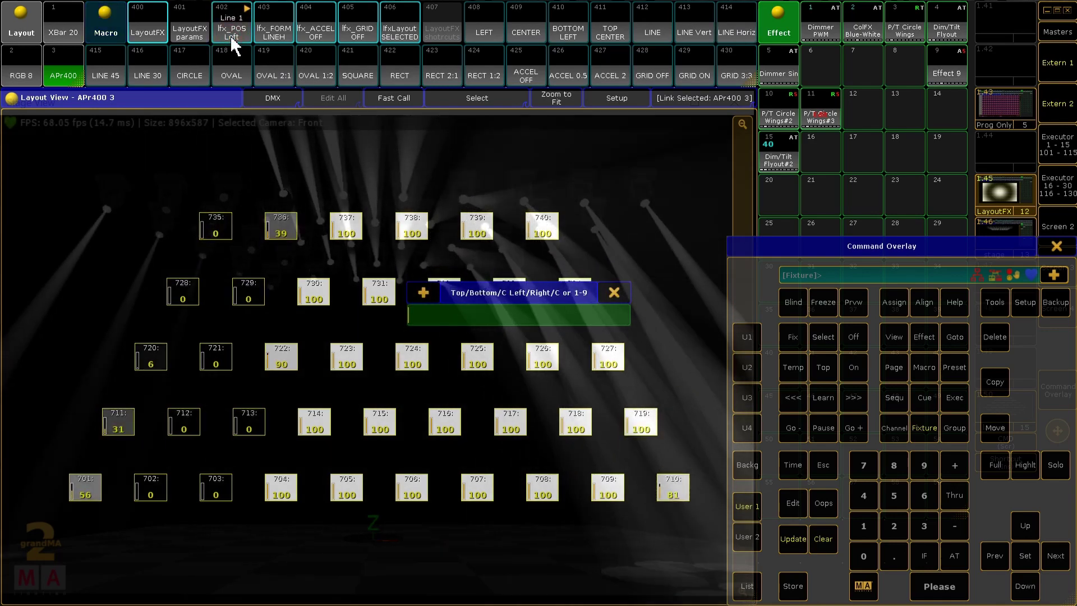
{"action": "left_click", "coordinate": [614, 294]}
{"action": "left_click", "coordinate": [610, 40]}
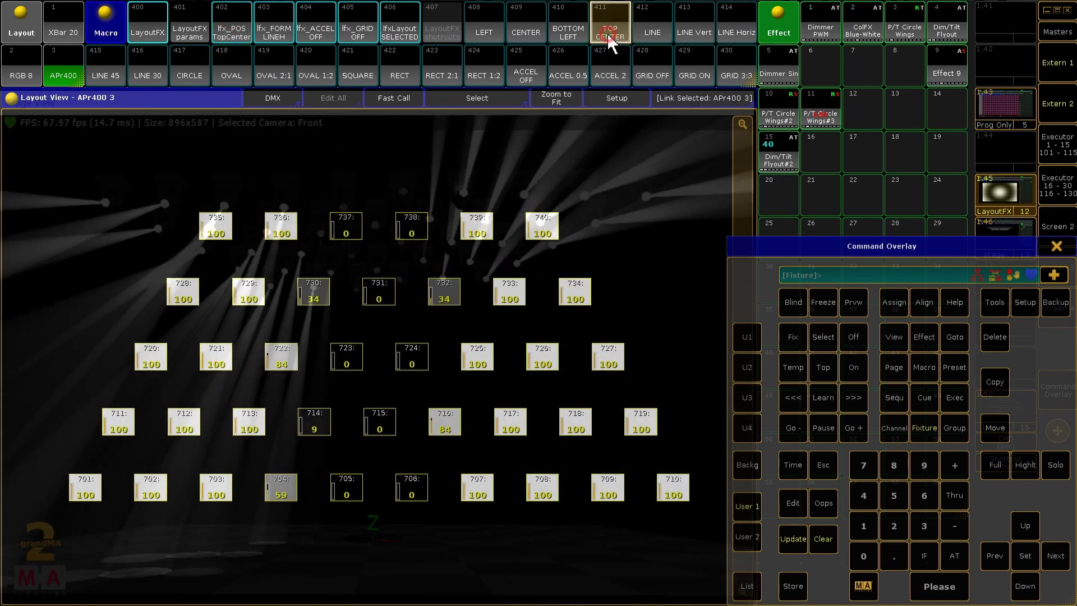
{"action": "left_click", "coordinate": [159, 35]}
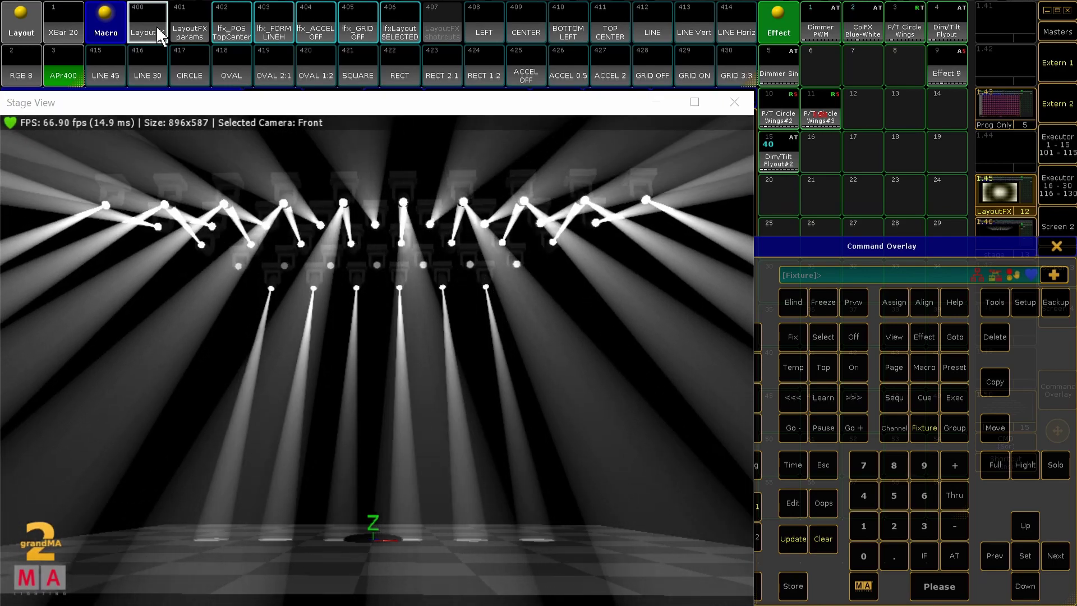
Step: Set the effect in slot 15 to 2 groups and run LayoutFX again
{"action": "left_click", "coordinate": [778, 159]}
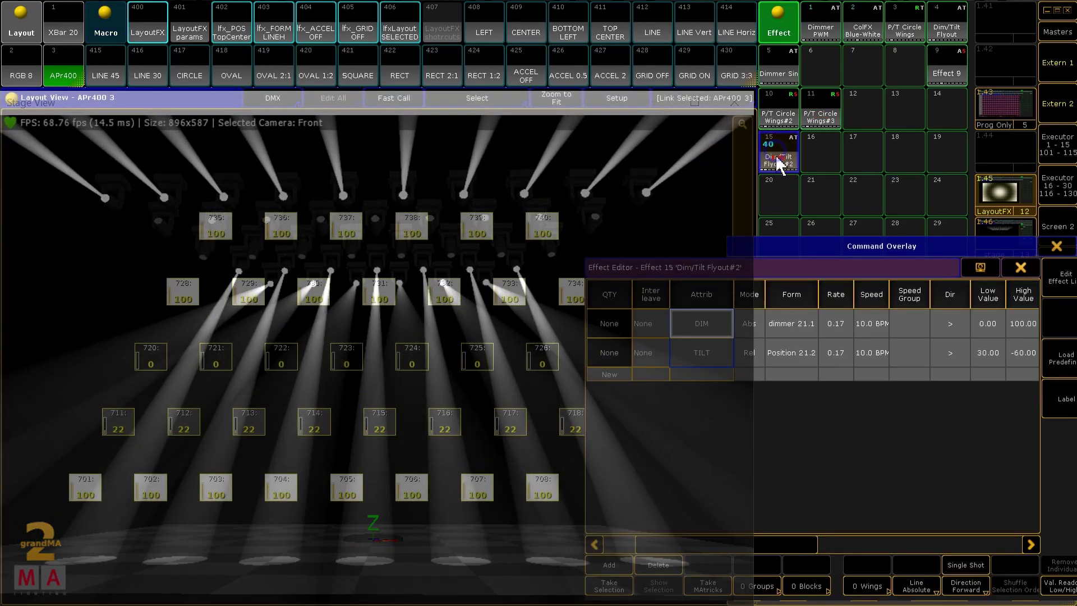
{"action": "left_click", "coordinate": [757, 586]}
{"action": "left_click", "coordinate": [692, 417]}
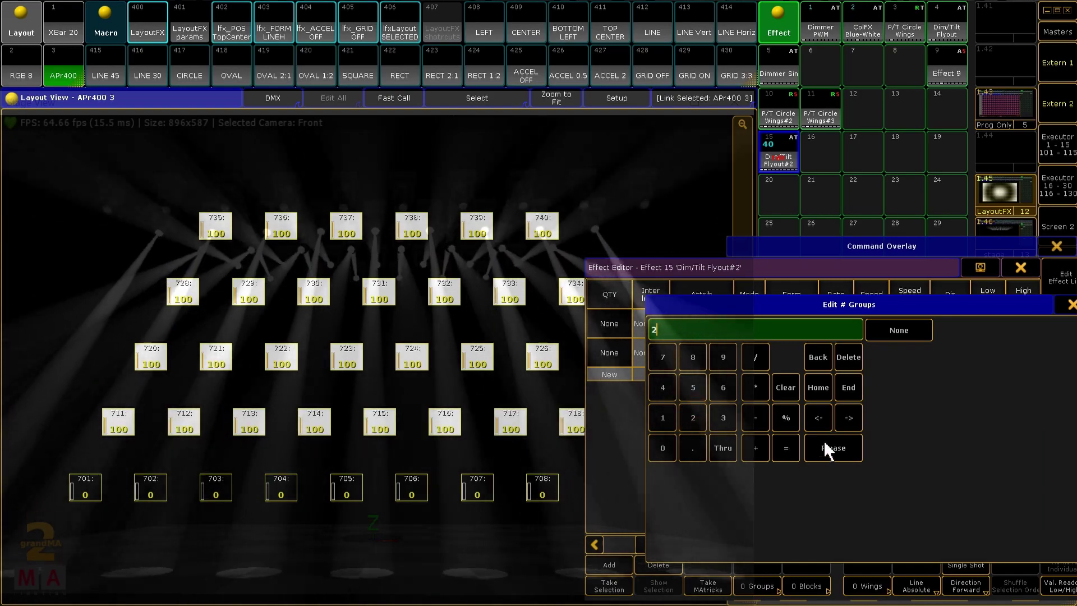
{"action": "left_click", "coordinate": [828, 448]}
{"action": "left_click", "coordinate": [147, 33]}
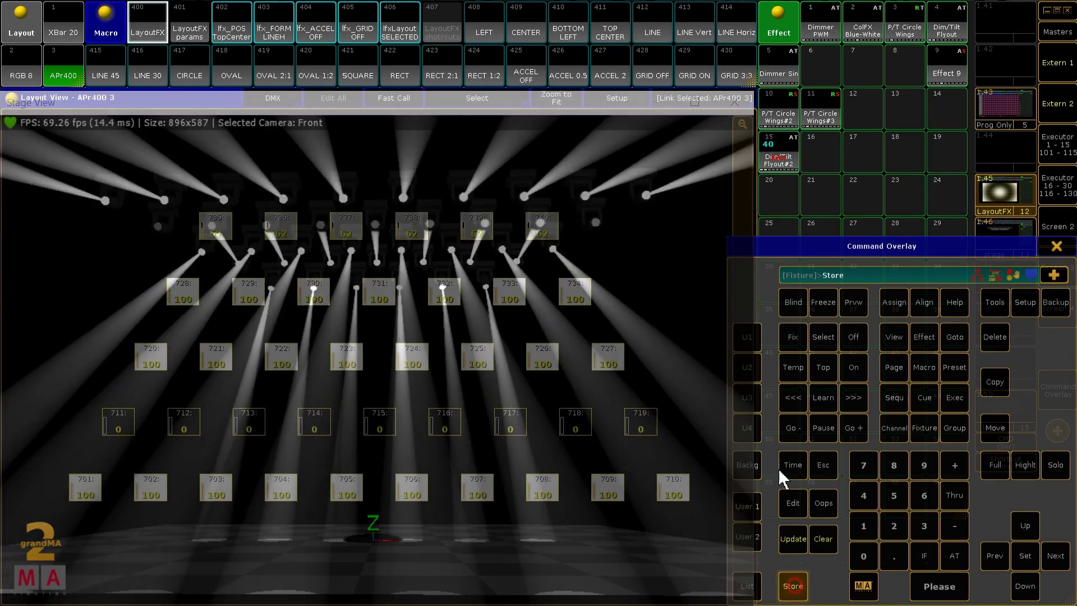
Step: Store the distributed effect into effect slot 15, and copy the original Dim/Tilt Flyout effect to slot 16
{"action": "left_click", "coordinate": [763, 157]}
{"action": "left_click", "coordinate": [502, 324]}
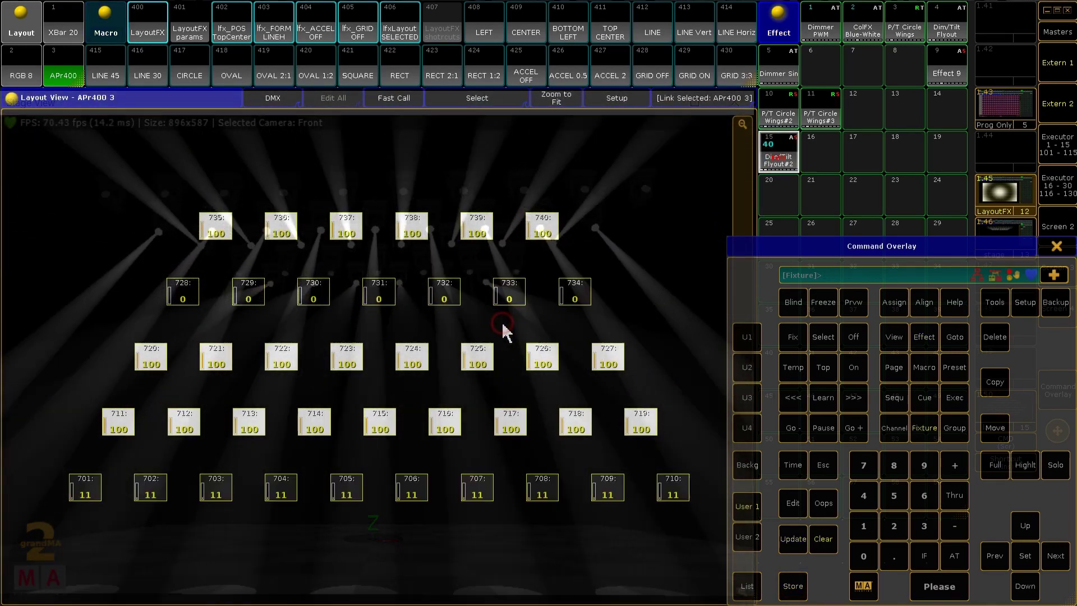
{"action": "left_click", "coordinate": [997, 384]}
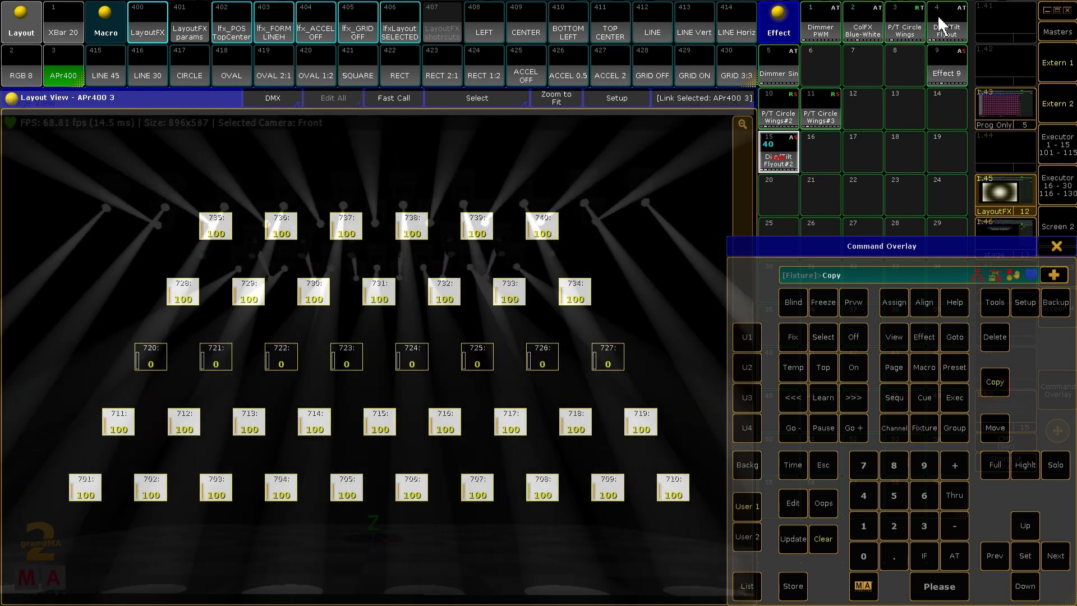
{"action": "left_click", "coordinate": [937, 17]}
{"action": "left_click", "coordinate": [822, 155]}
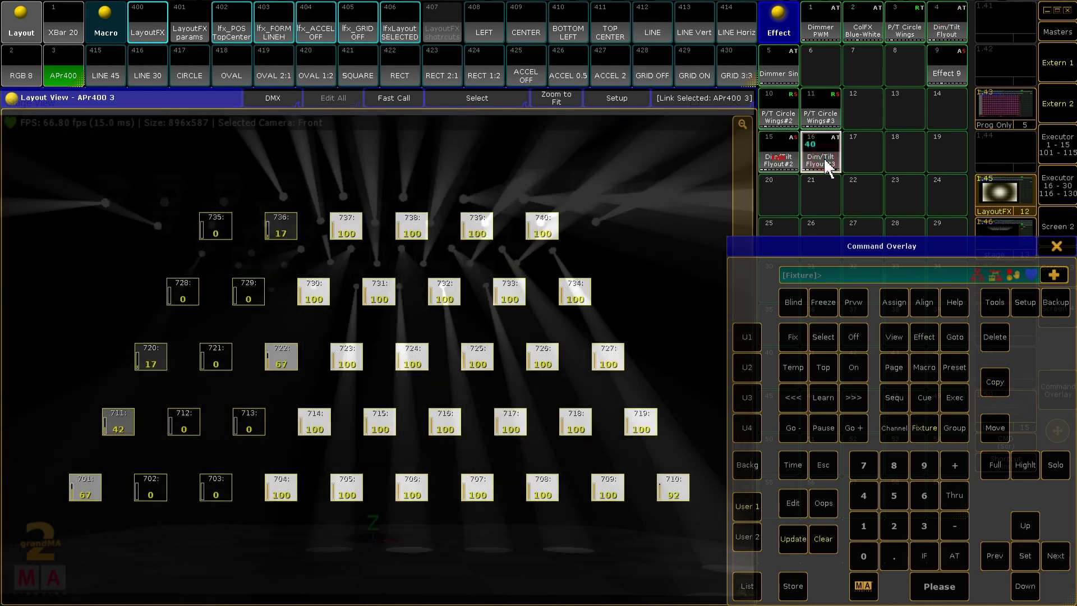
Step: Set the LayoutFX form to LINE and its position to BotLeft, and run LayoutFX
{"action": "left_click", "coordinate": [651, 23]}
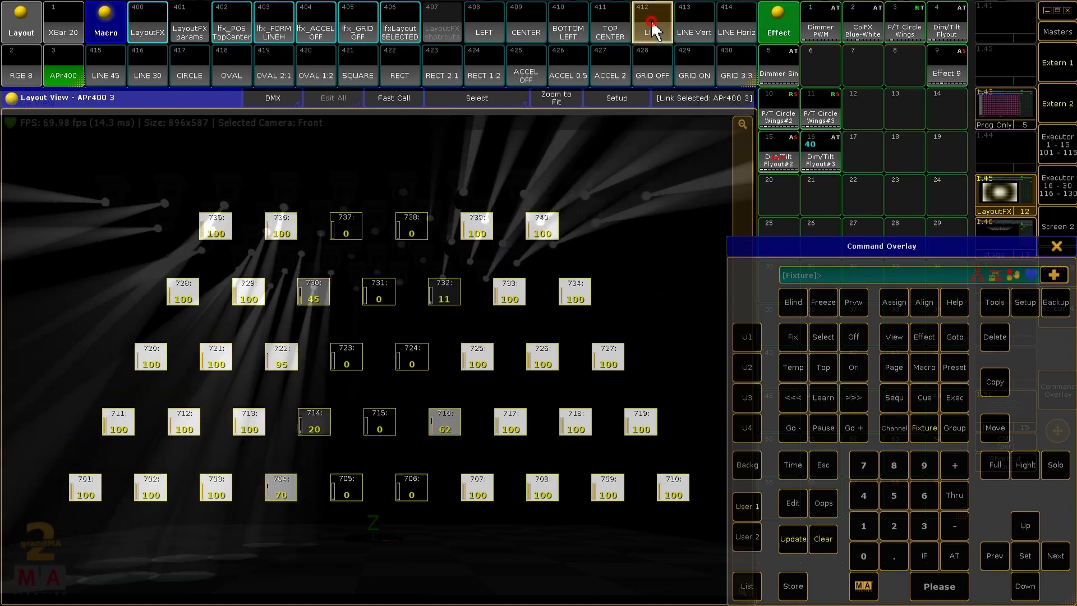
{"action": "left_click", "coordinate": [565, 24]}
{"action": "left_click", "coordinate": [149, 31]}
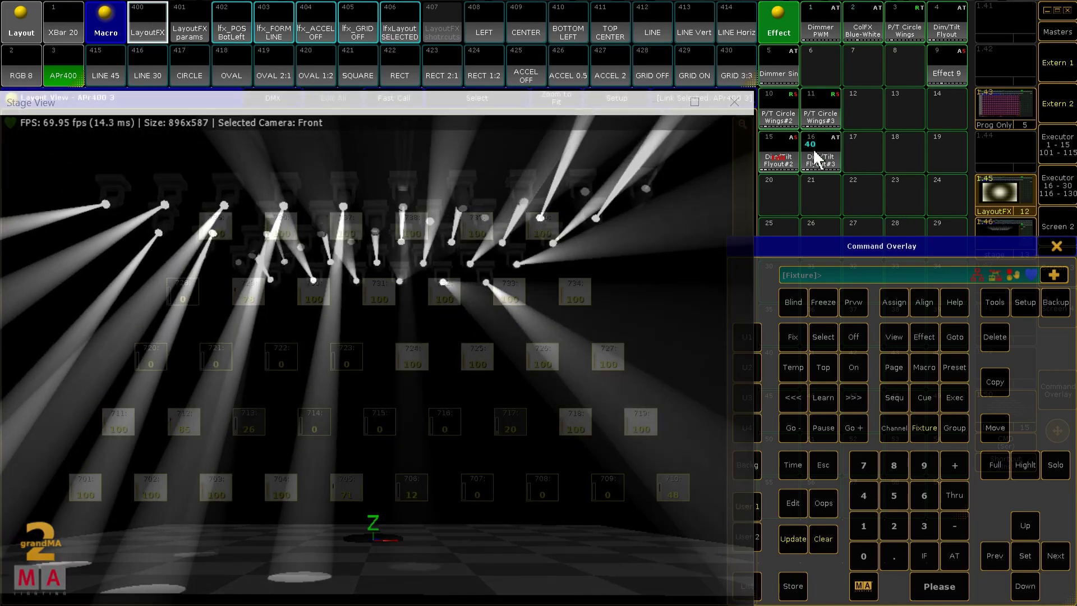
Step: Set the effect in slot 16 to 2 groups and run LayoutFX again
{"action": "left_click", "coordinate": [813, 149]}
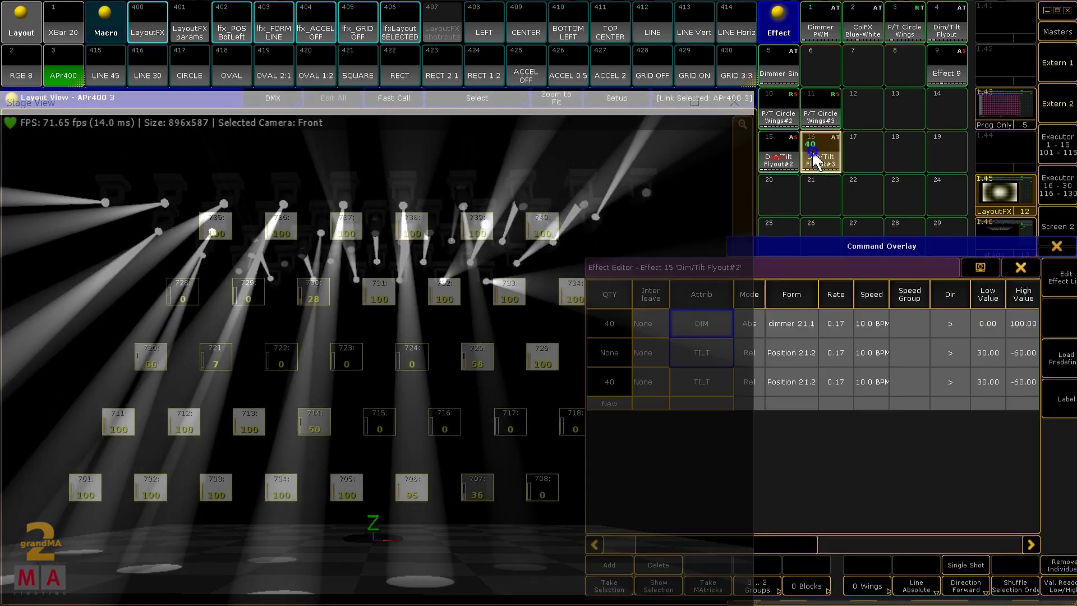
{"action": "left_click", "coordinate": [758, 585]}
{"action": "left_click", "coordinate": [692, 416]}
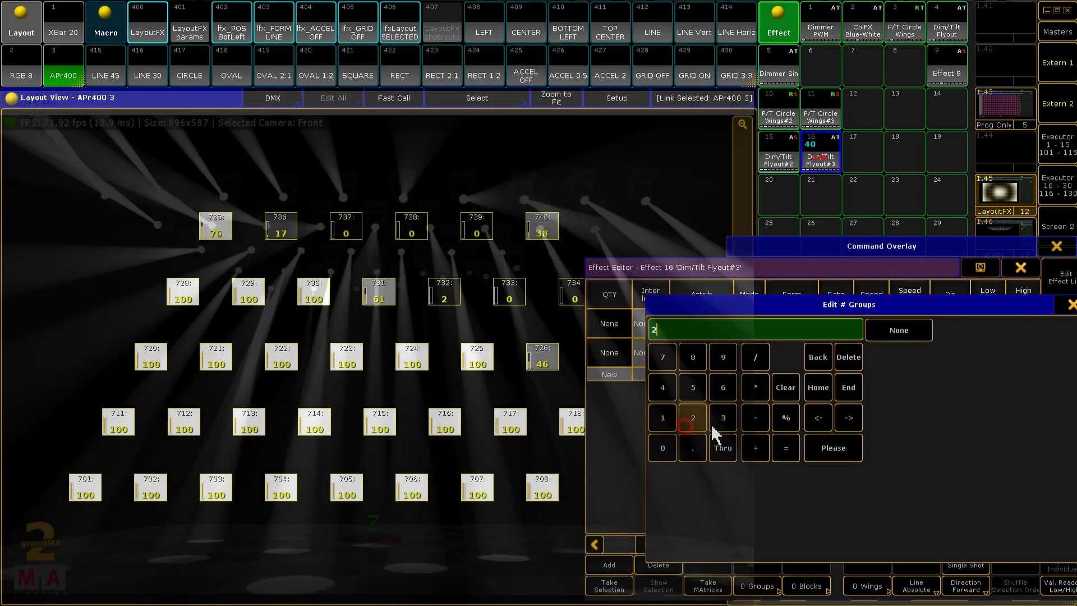
{"action": "left_click", "coordinate": [841, 446]}
{"action": "left_click", "coordinate": [141, 28]}
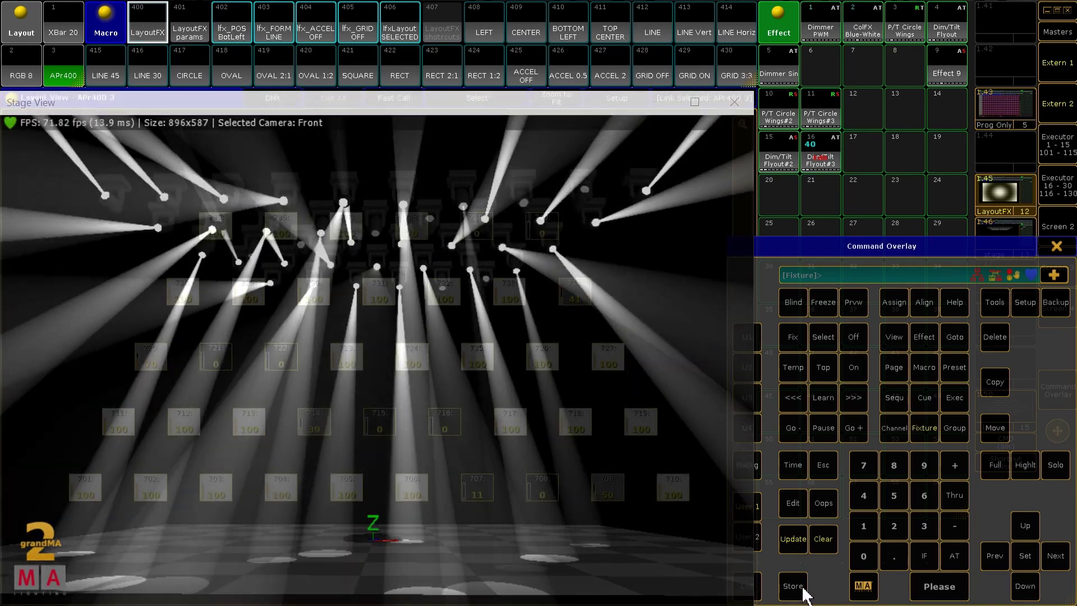
Step: Store the distributed dimmer/tilt effect into effect slot 16 and clear the programmer
{"action": "left_click", "coordinate": [802, 587]}
{"action": "left_click", "coordinate": [818, 157]}
{"action": "left_click", "coordinate": [528, 328]}
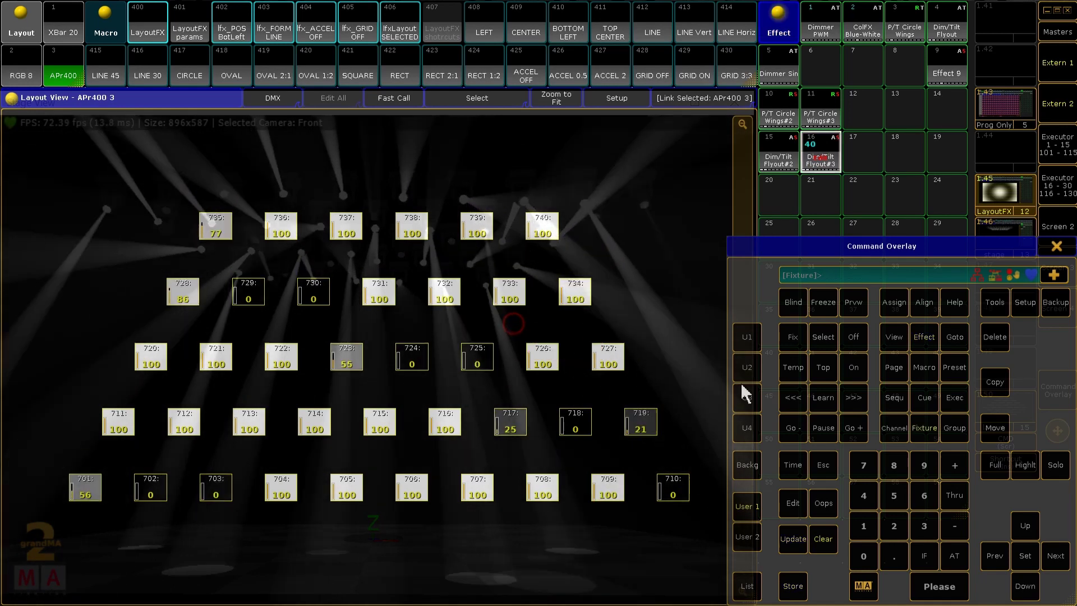
{"action": "left_click", "coordinate": [811, 537]}
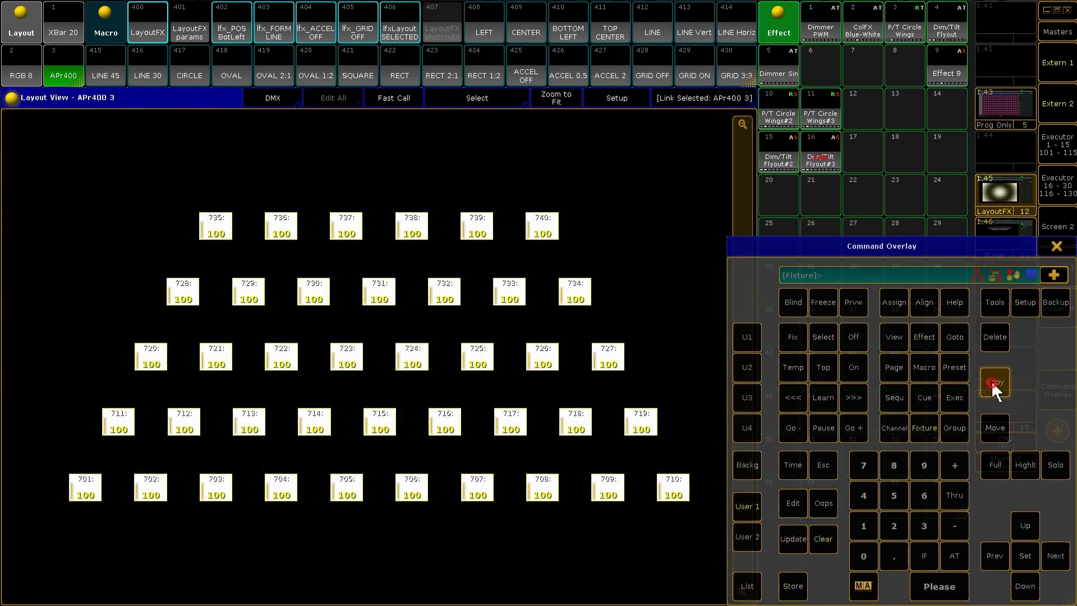
Step: Copy the ColFX Blue-White effect to effect slot 20 and distribute it with LayoutFX using form LINE and position TopCenter
{"action": "left_click", "coordinate": [864, 34]}
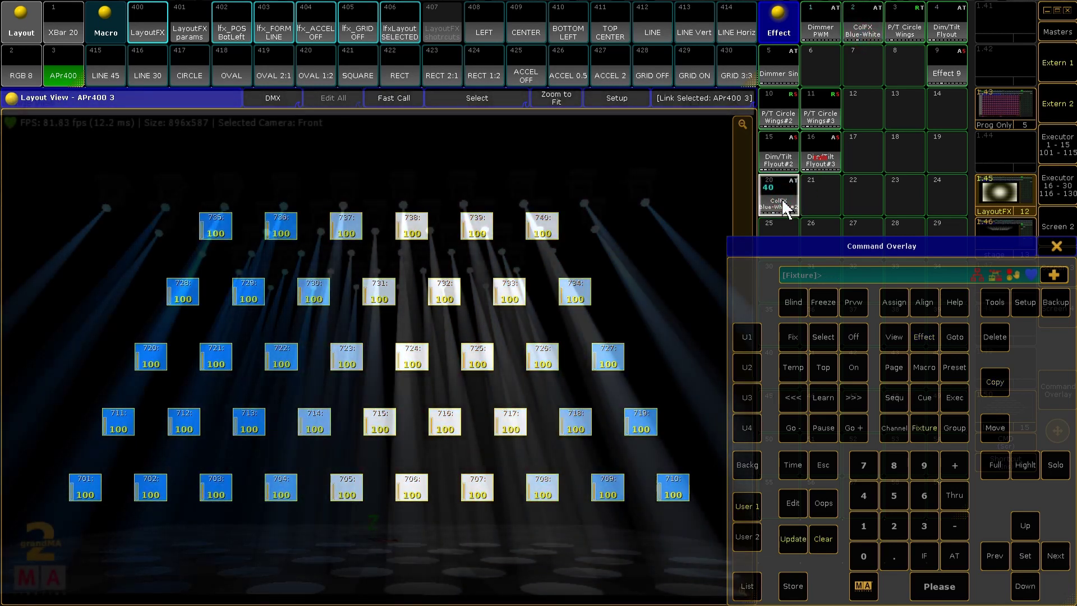
{"action": "left_click", "coordinate": [656, 21]}
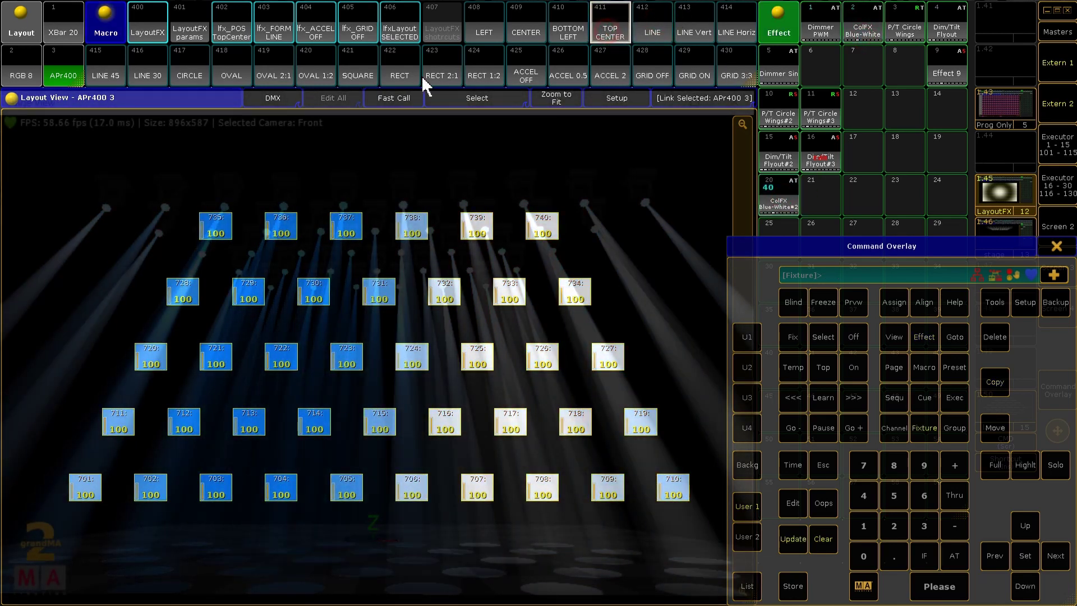
{"action": "left_click", "coordinate": [143, 27]}
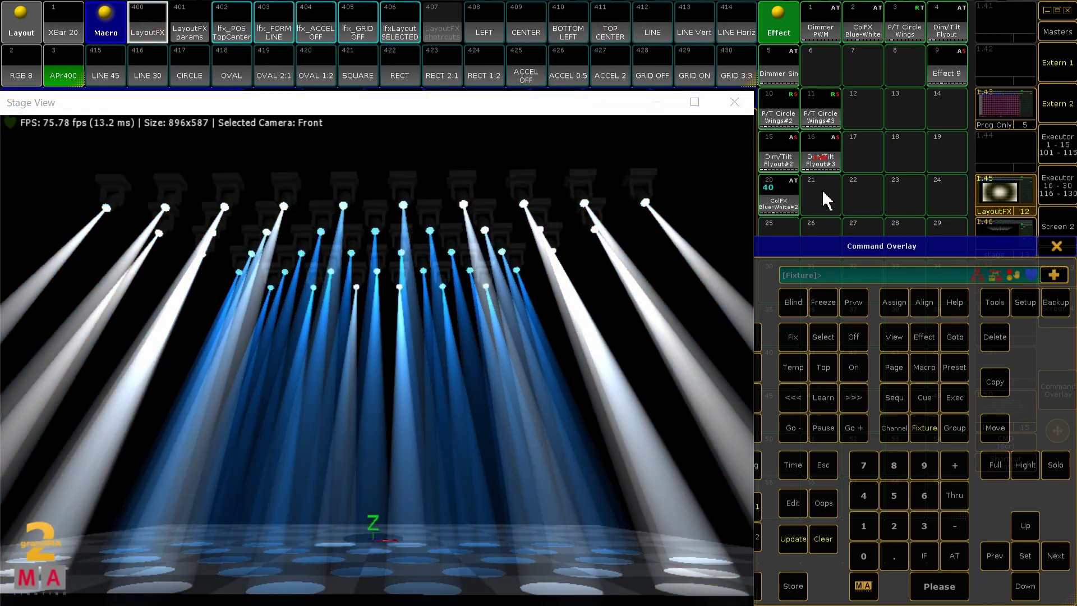
Step: Halve the phase of the colour effect in slot 20 and run LayoutFX again
{"action": "left_click", "coordinate": [788, 193]}
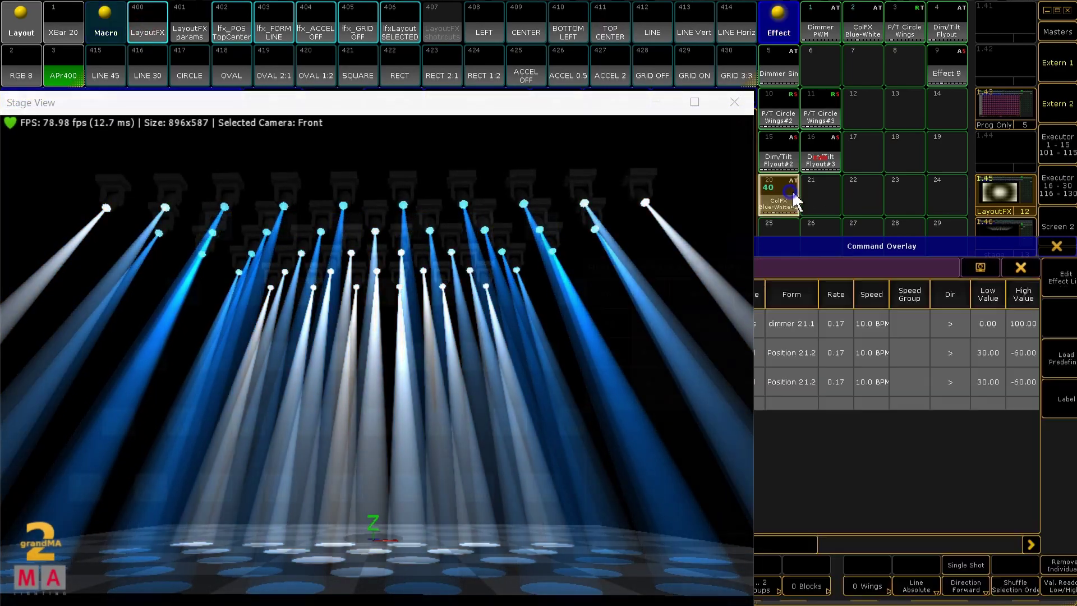
{"action": "left_click_drag", "start_coordinate": [930, 546], "coordinate": [933, 463]}
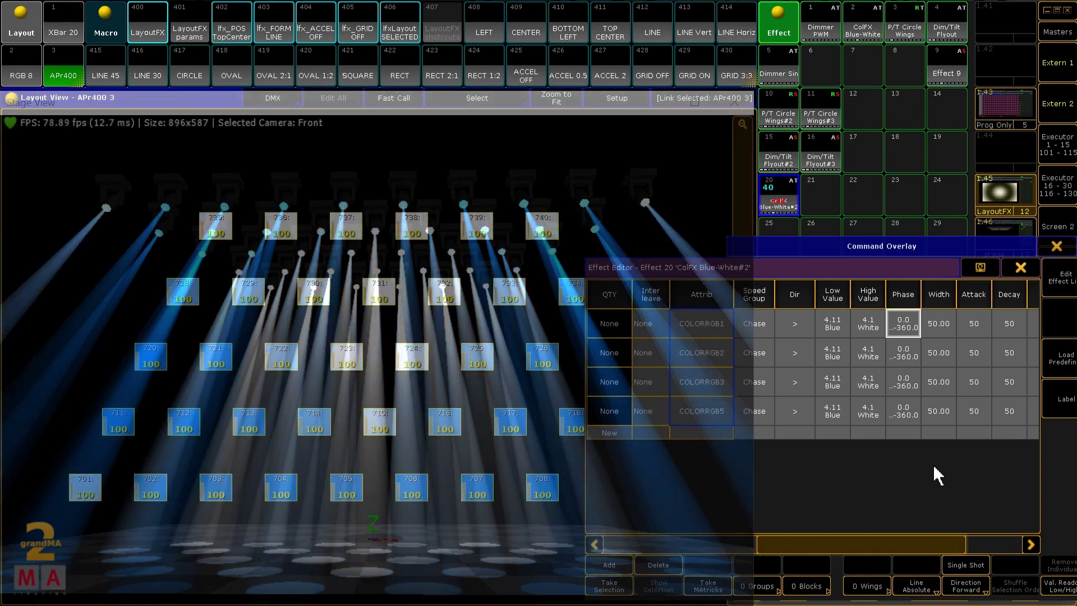
{"action": "left_click", "coordinate": [912, 331]}
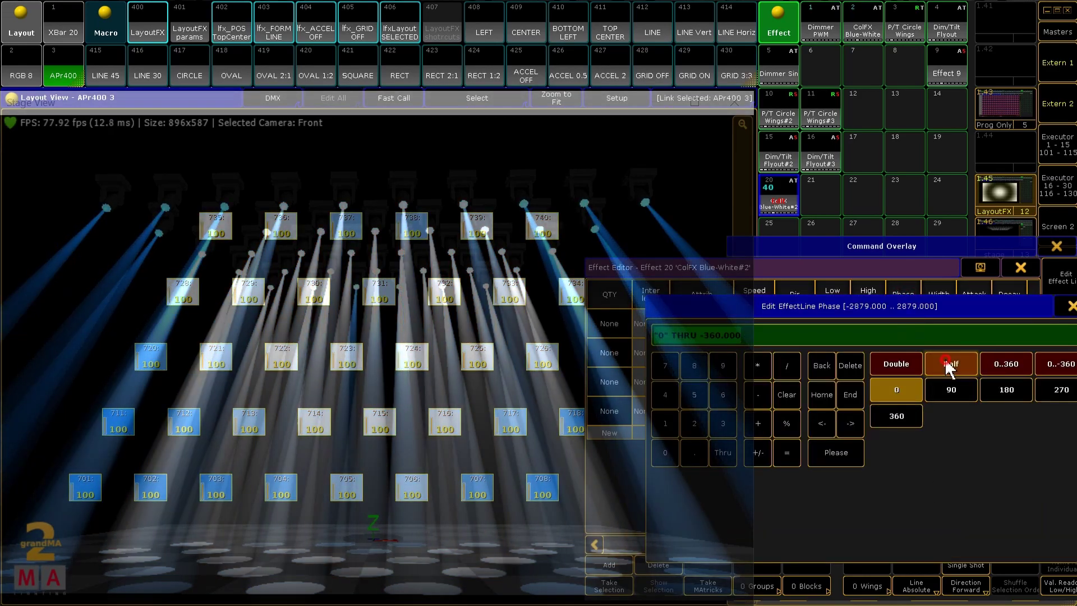
{"action": "left_click", "coordinate": [945, 361]}
{"action": "left_click", "coordinate": [147, 35]}
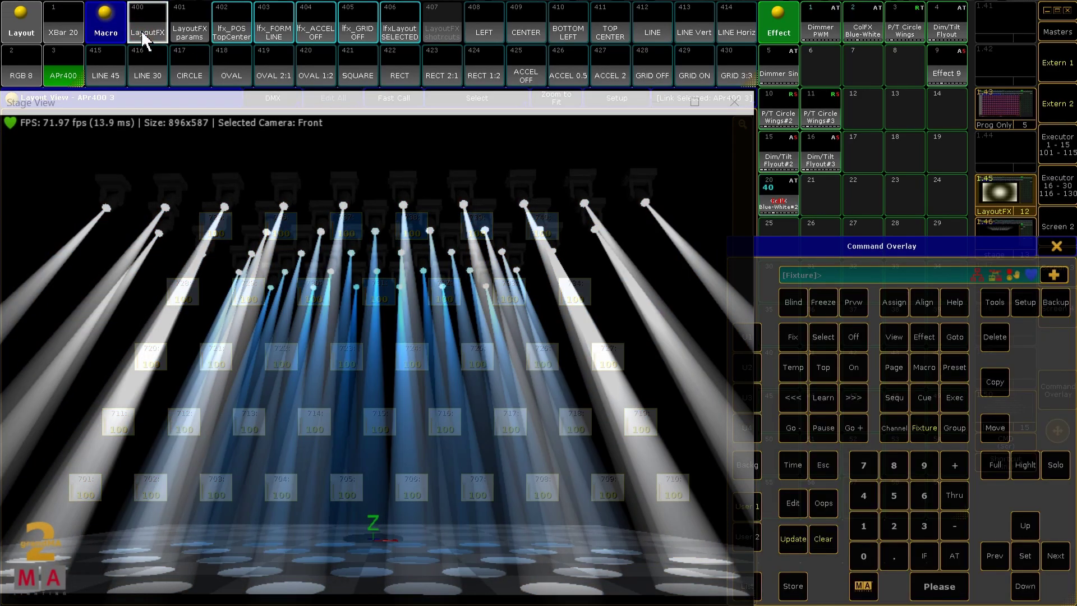